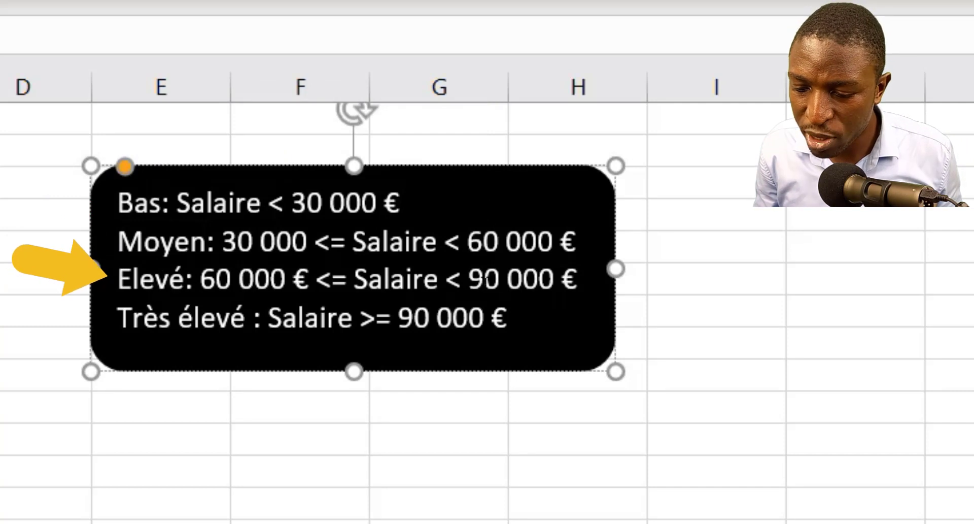
Examine the four salary bracket rules and the Noms salariés, Age and Salaire columns of the payroll list
left_click(485, 279)
left_click(246, 318)
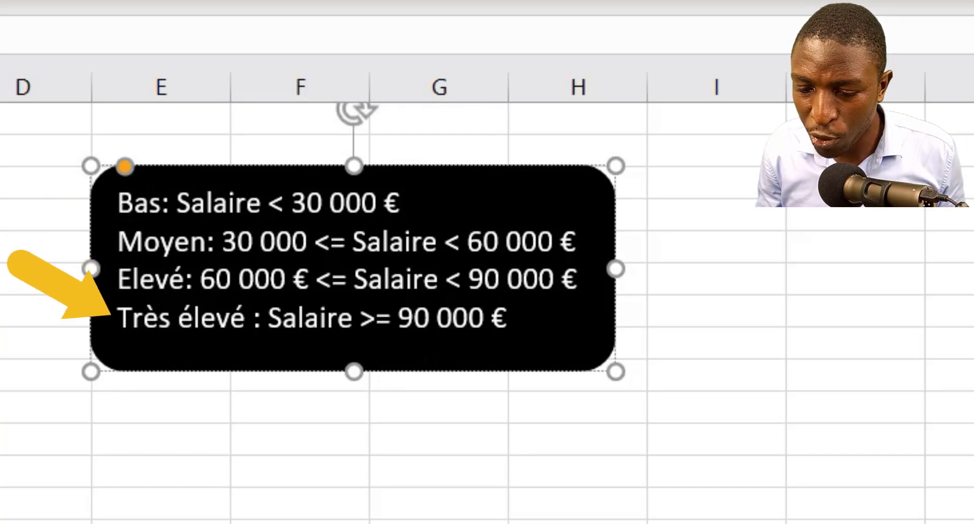
key("Escape")
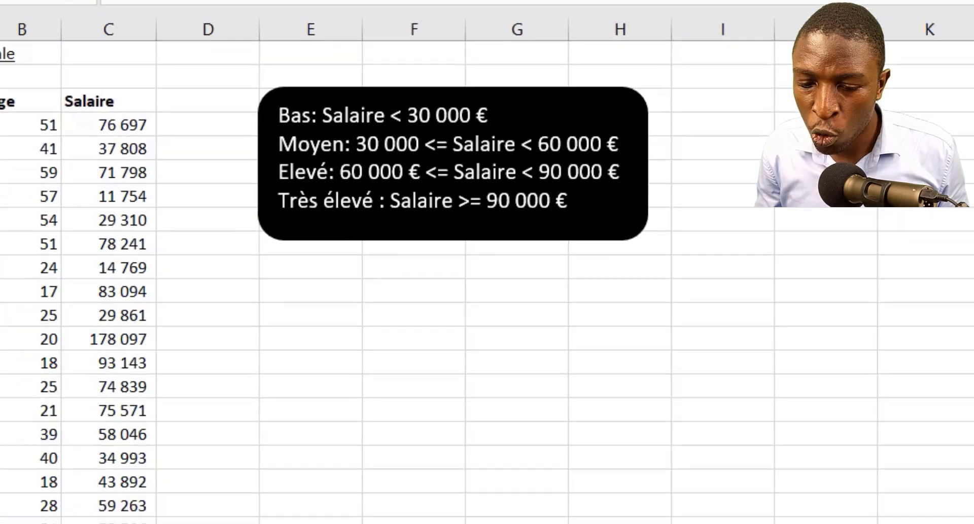
left_click_drag(76, 52, 216, 463)
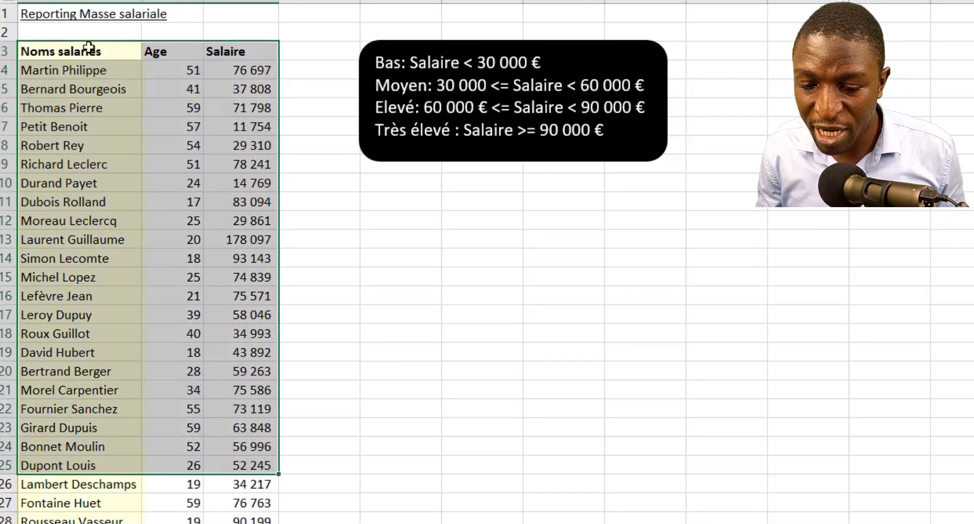
left_click_drag(89, 51, 131, 449)
left_click_drag(175, 56, 142, 325)
left_click_drag(227, 57, 224, 258)
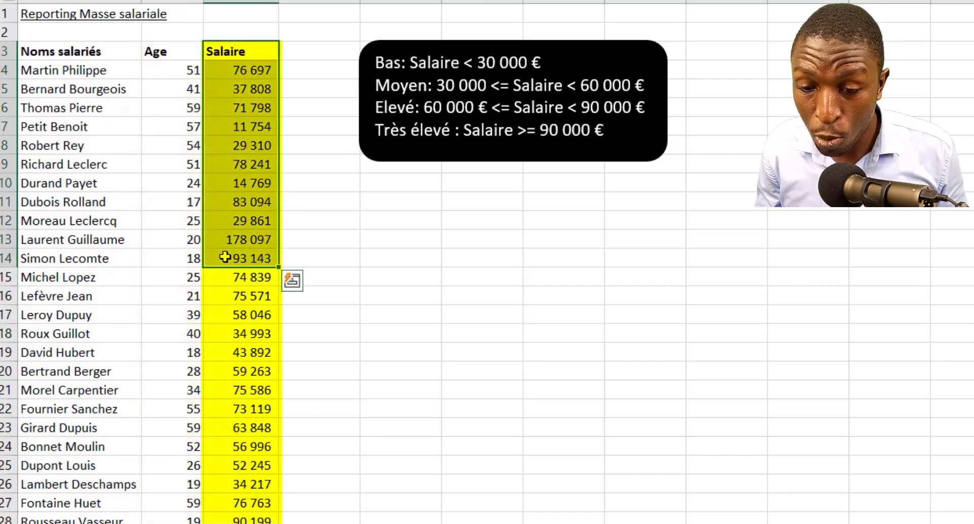
left_click(232, 157)
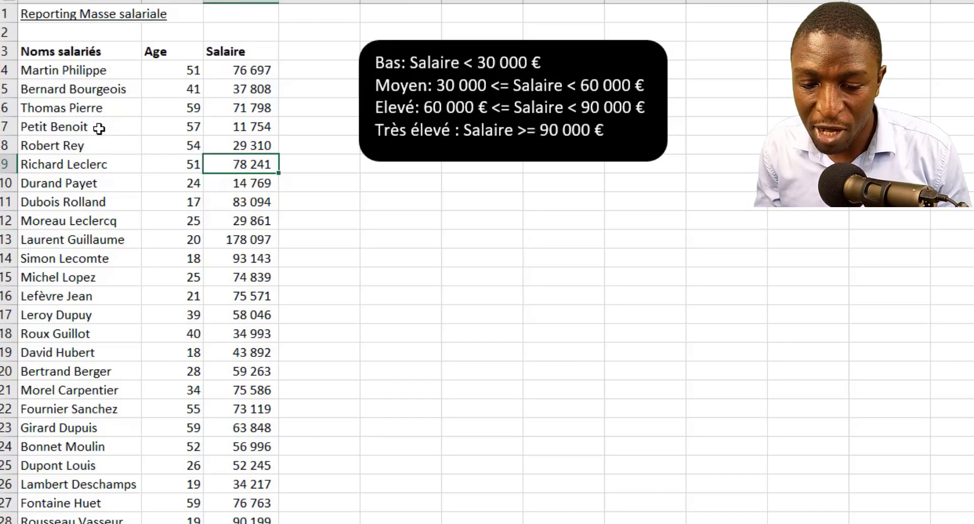
left_click_drag(99, 128, 227, 336)
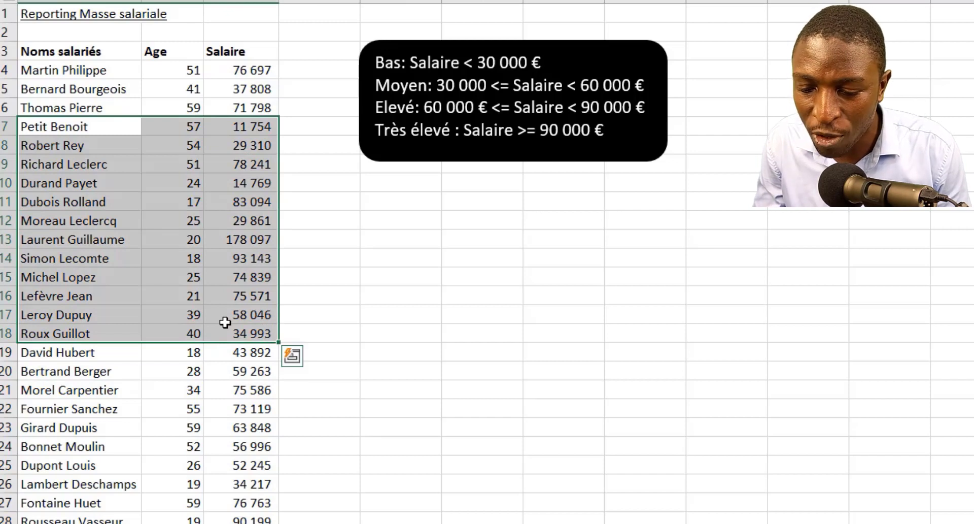
left_click(115, 78)
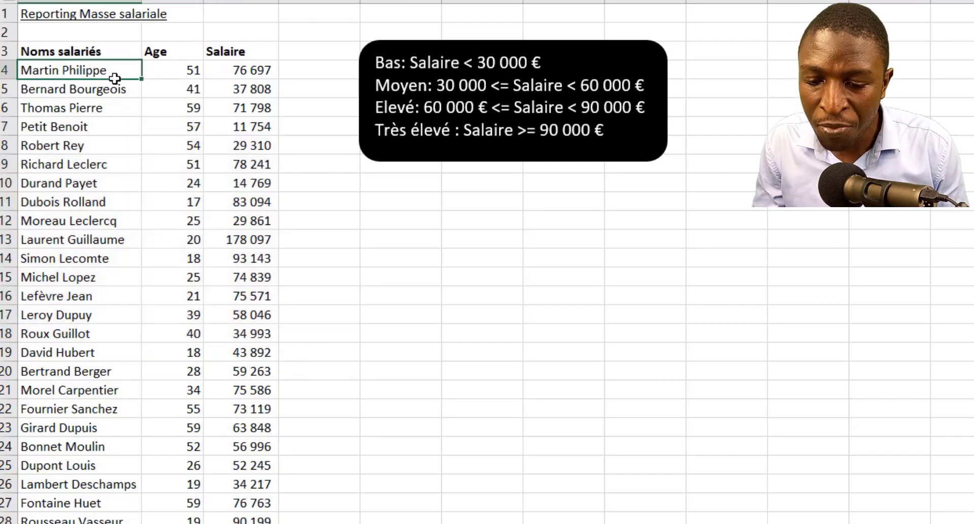
left_click_drag(107, 51, 148, 523)
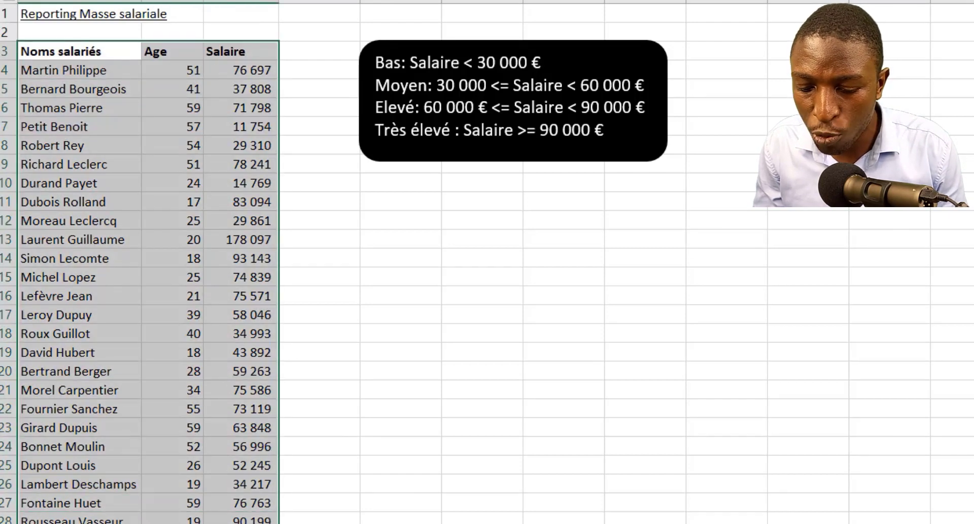
scroll(218, 436, "down", 4)
scroll(217, 436, "up", 4)
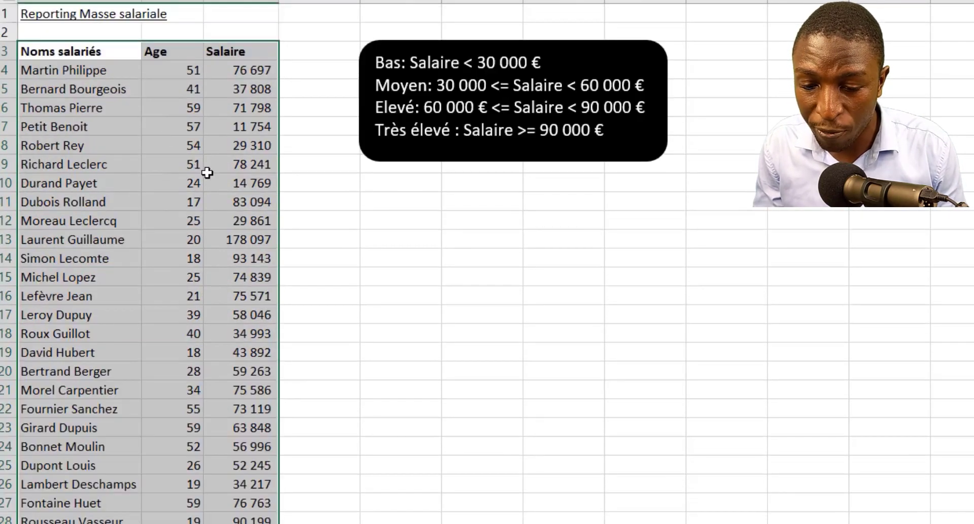
Convert the whole payroll list, range $A$3:$C$34, into a table with headers
left_click(79, 54)
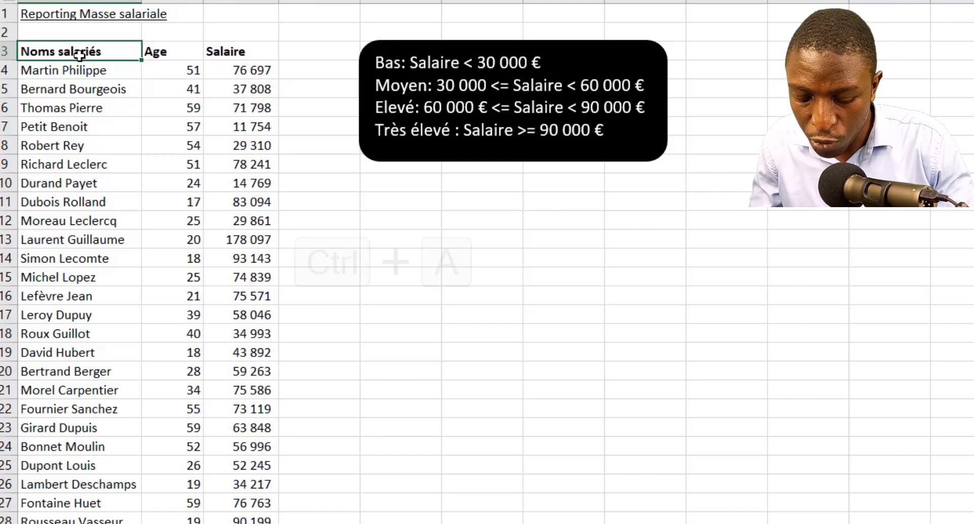
key("ctrl+a")
scroll(80, 55, "down", 2)
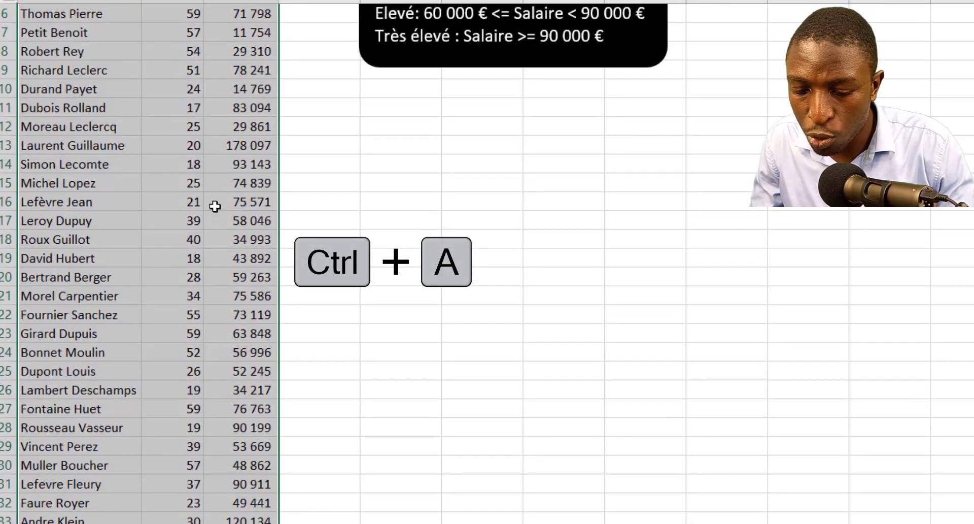
scroll(215, 206, "down", 2)
scroll(294, 341, "up", 4)
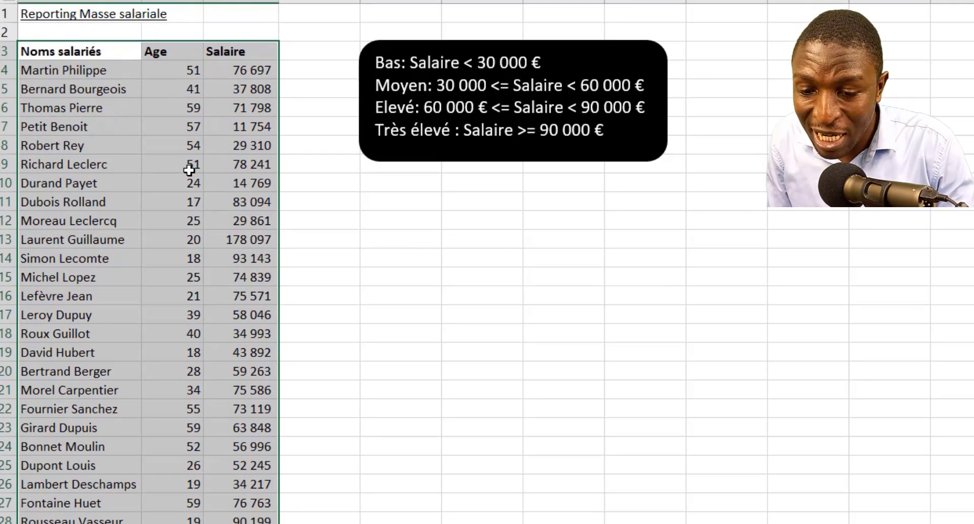
key("ctrl+l")
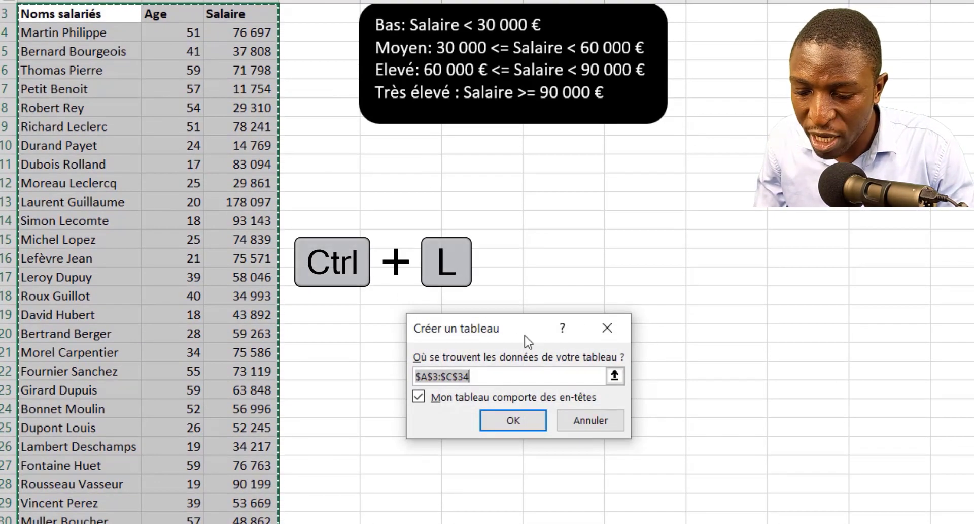
left_click_drag(525, 335, 559, 171)
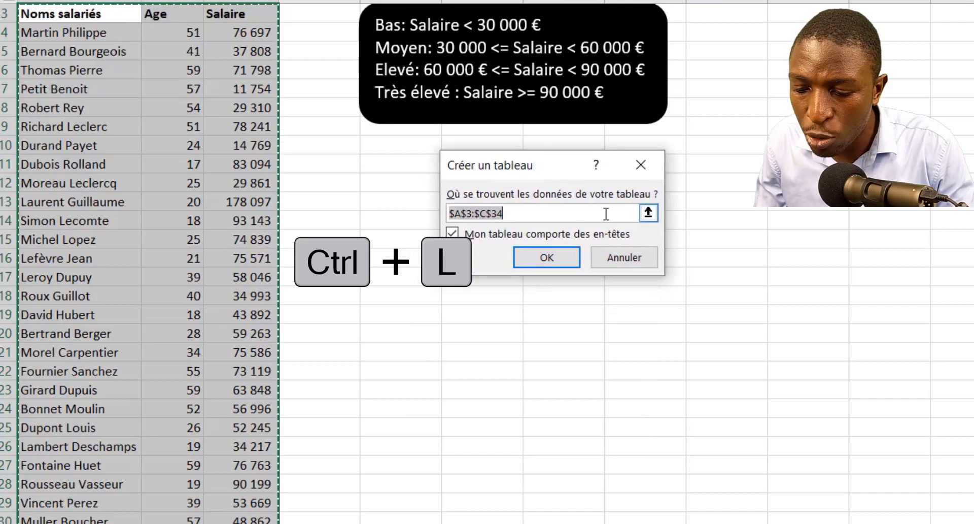
scroll(182, 244, "down", 4)
scroll(183, 244, "up", 3)
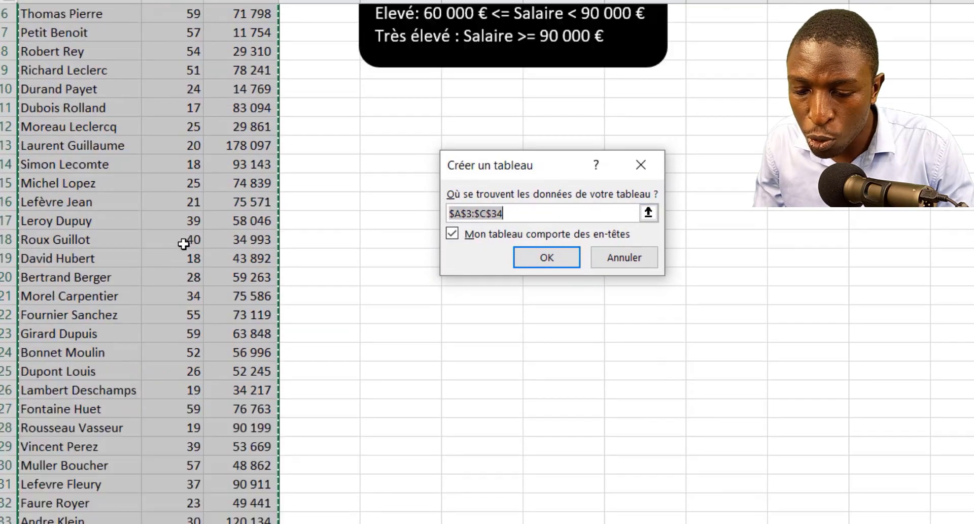
scroll(183, 244, "up", 2)
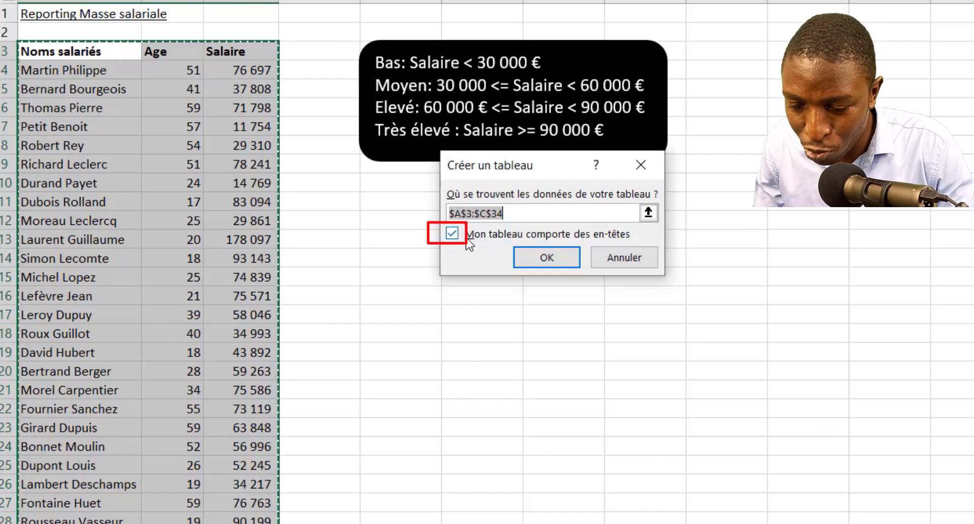
left_click(546, 260)
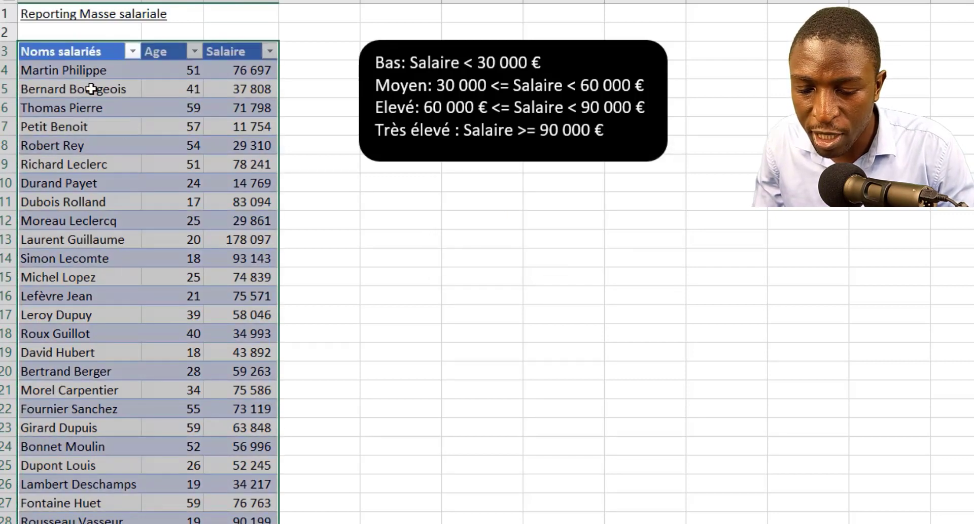
Remove the coloured banded style from the new payroll table
left_click(124, 88)
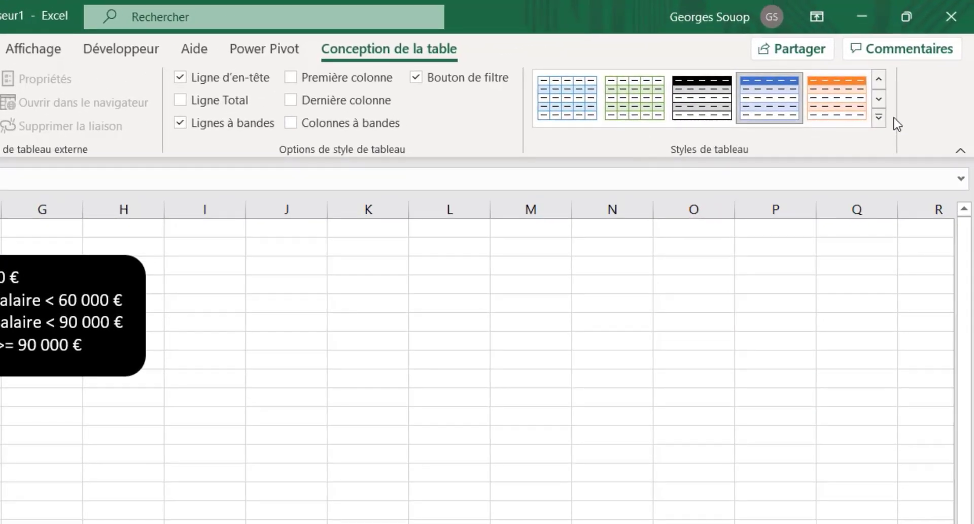
left_click(878, 119)
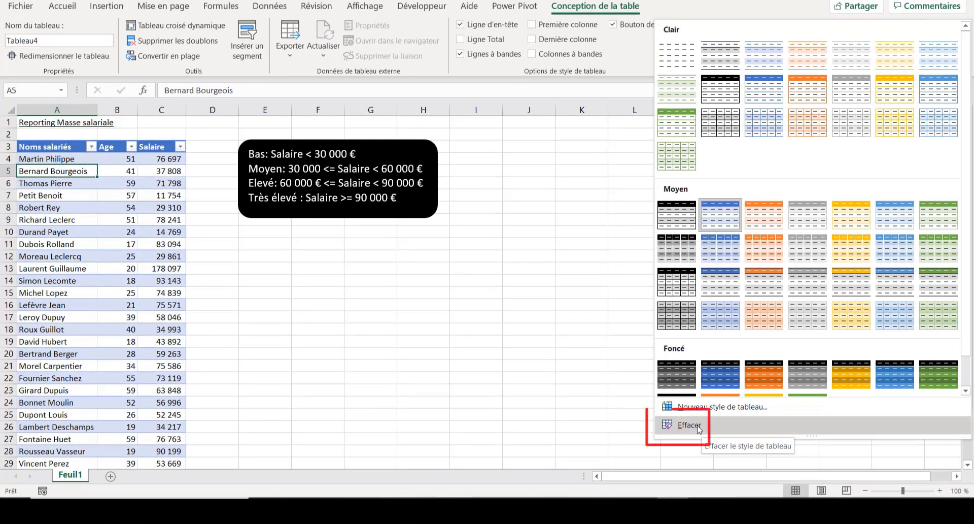
left_click(677, 59)
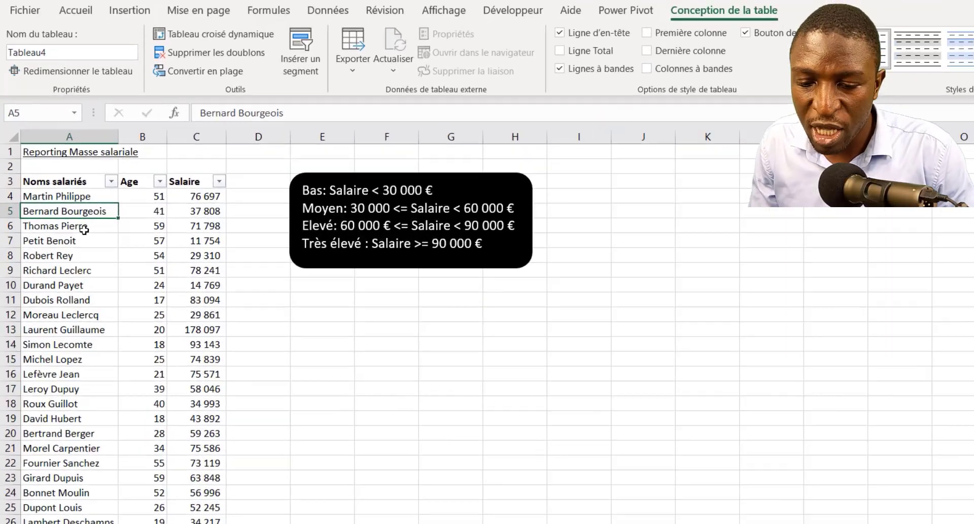
Rename the payroll table as Tsalaires
left_click(19, 53)
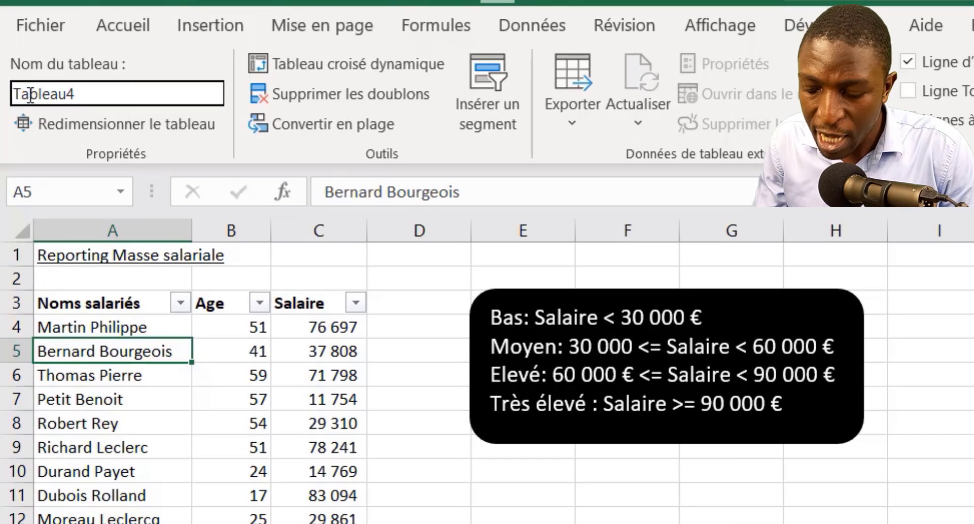
key("Delete")
key("Delete")
key("Delete")
key("Delete")
key("Delete")
key("Delete")
key("Delete")
key("Delete")
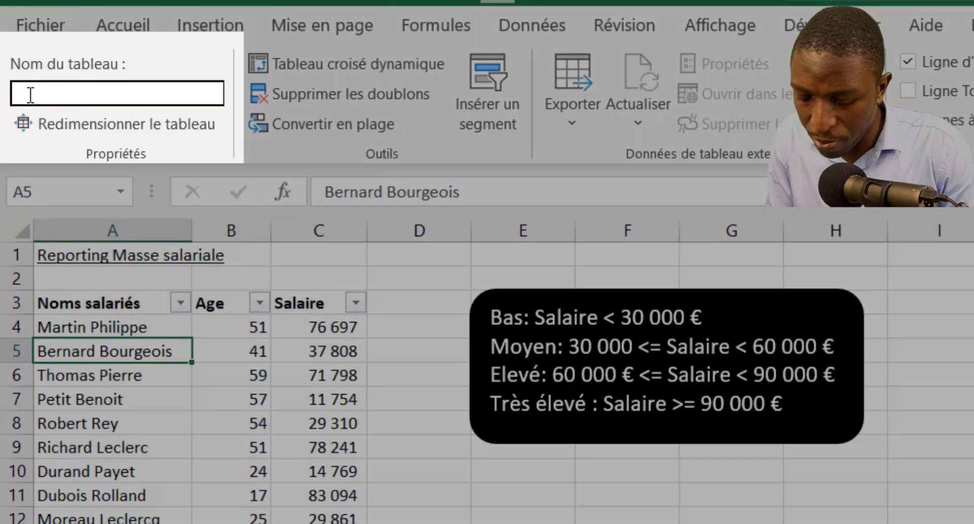
type("Tsalaires")
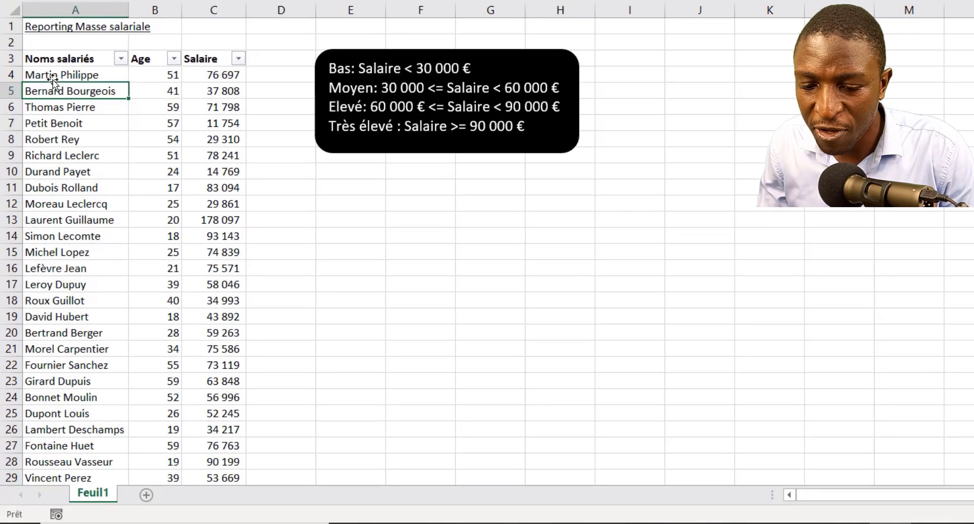
Load the Tsalaires table into the Power Query editor as a new query
left_click(87, 184)
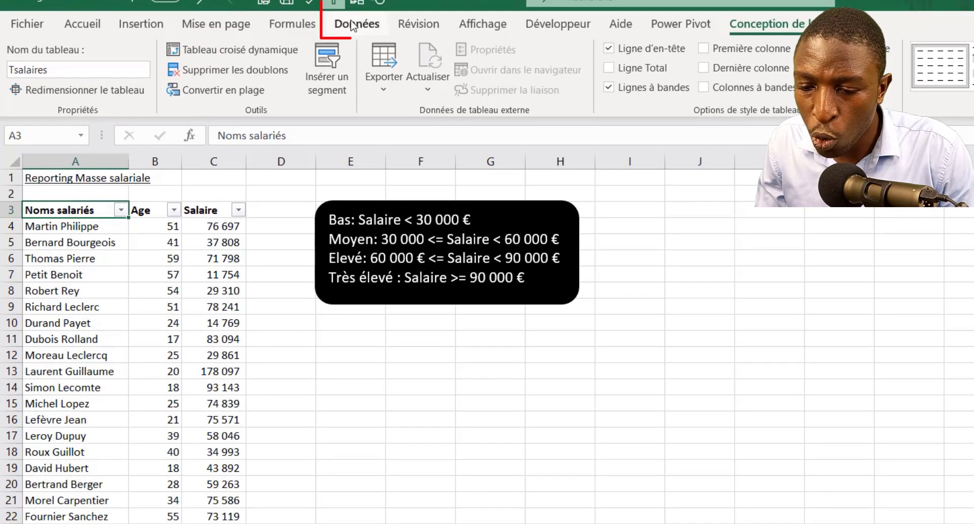
left_click(353, 25)
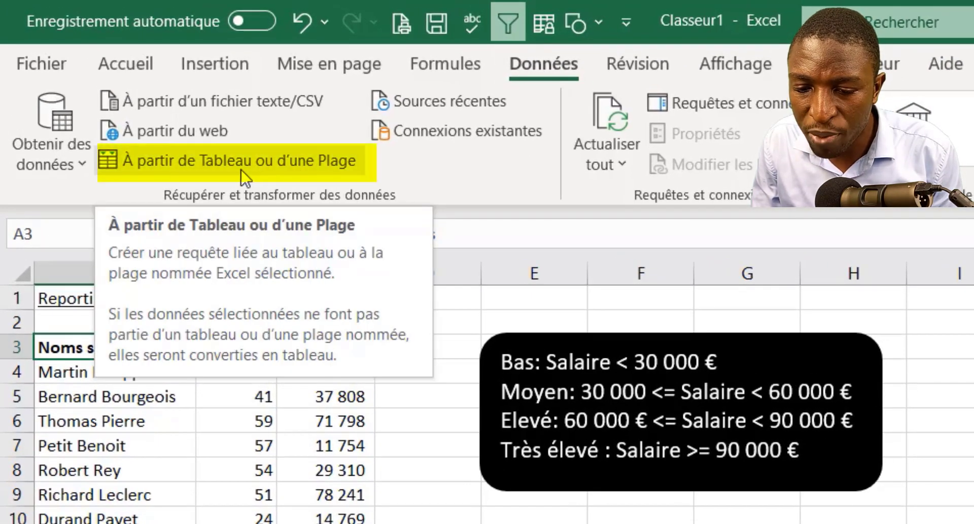
left_click(213, 165)
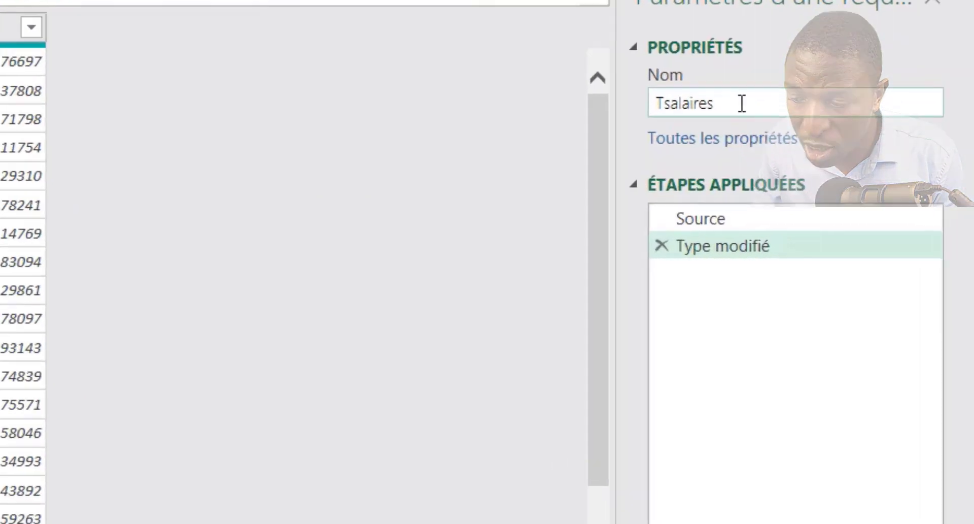
Rename the query as ReportSalaires
left_click(742, 104)
key("ctrl+a")
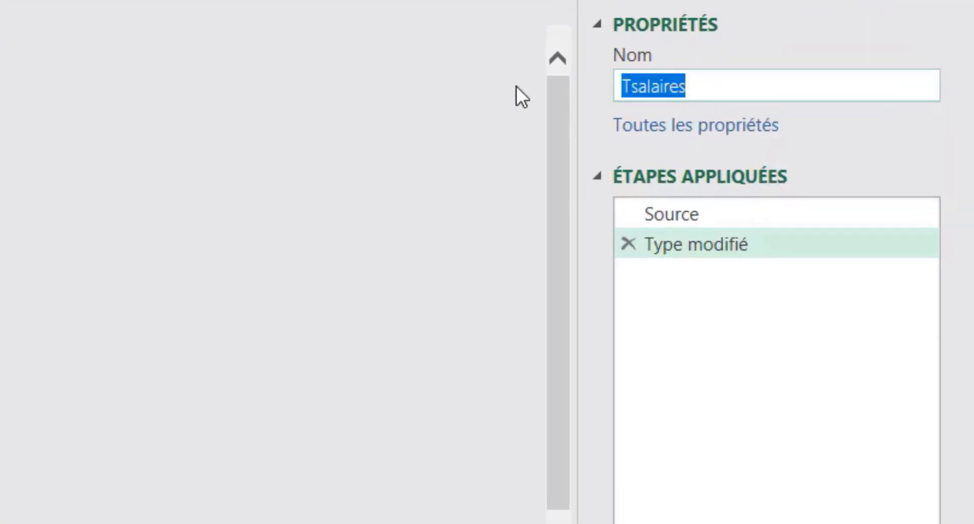
type("ReportSa")
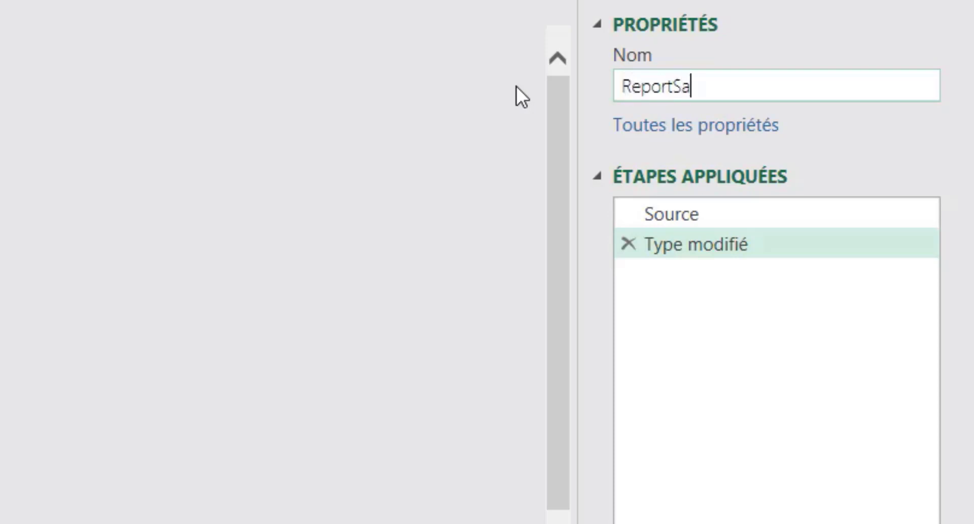
type("laires")
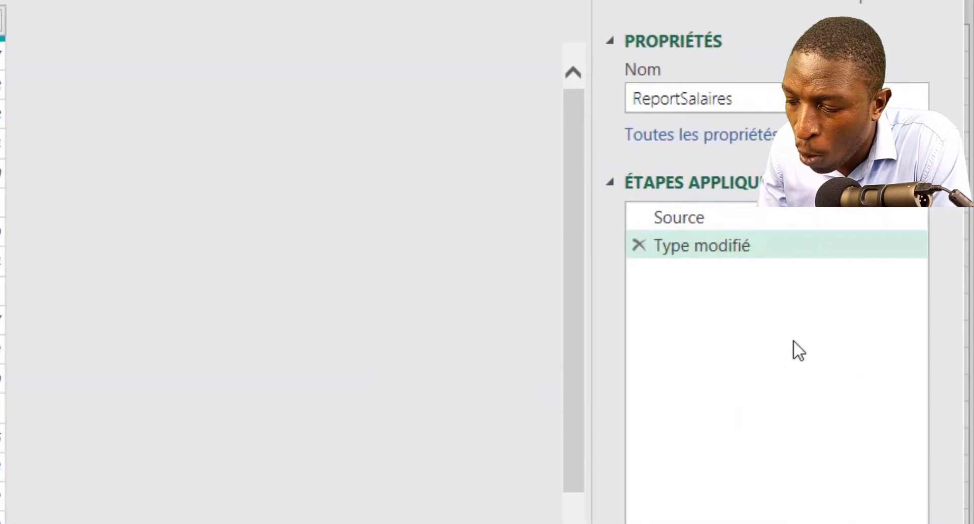
Compare the column data types and formulas of the applied steps Source and Type modifié
left_click(755, 220)
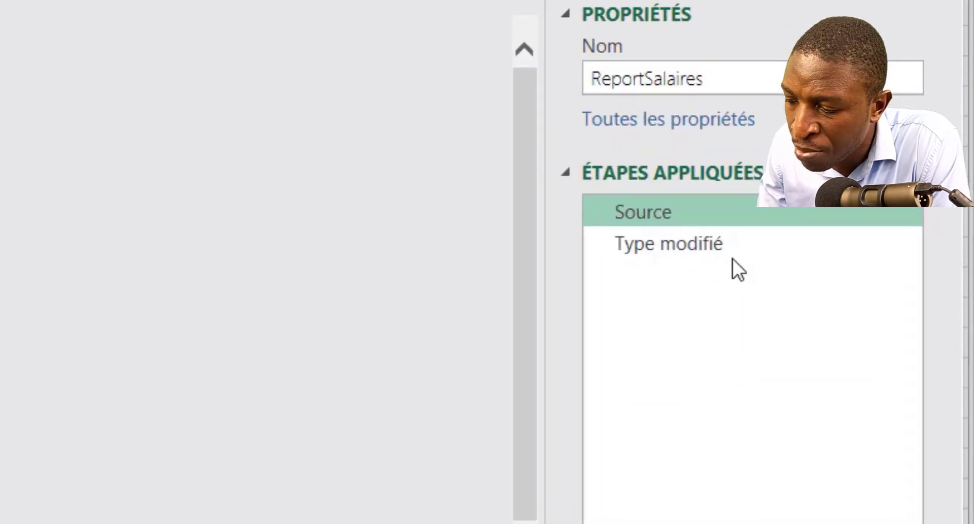
left_click(733, 247)
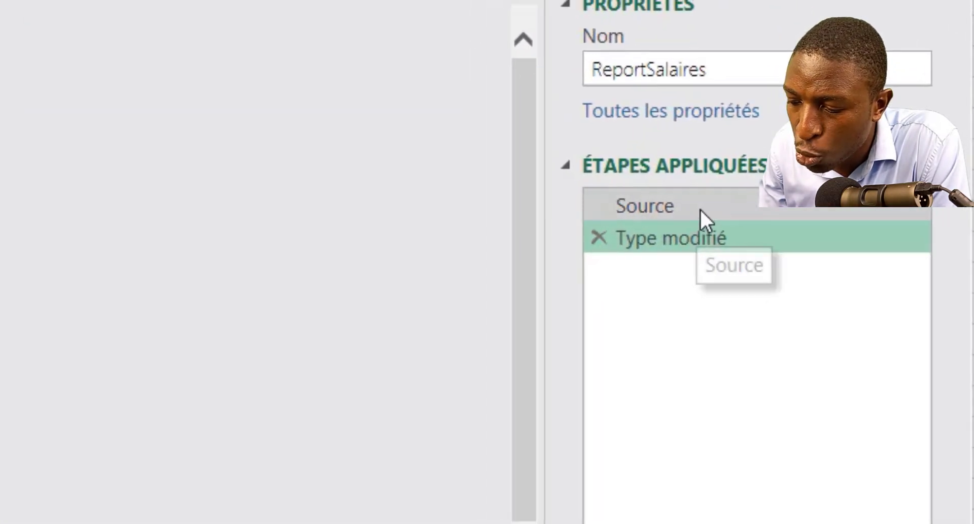
left_click(670, 211)
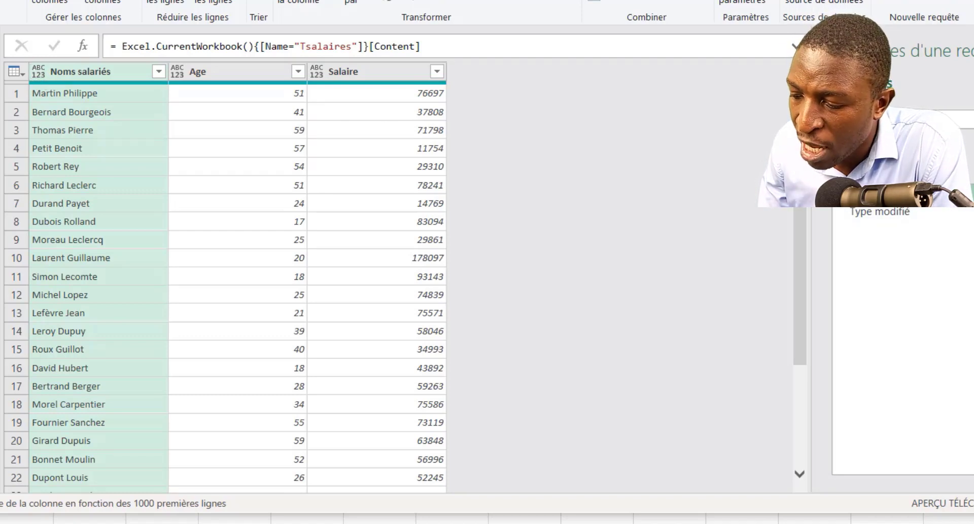
left_click(928, 216)
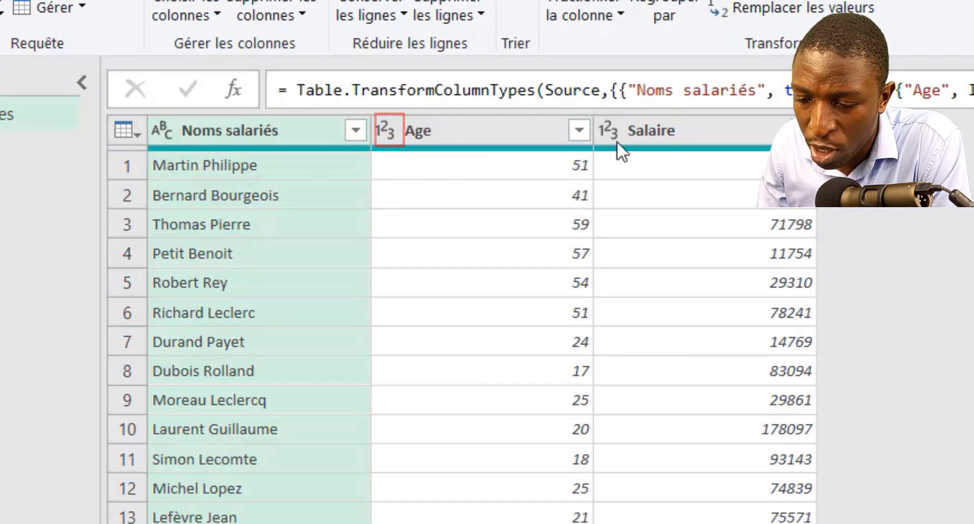
Start adding a column from examples based only on the selected Salaire column
left_click(685, 136)
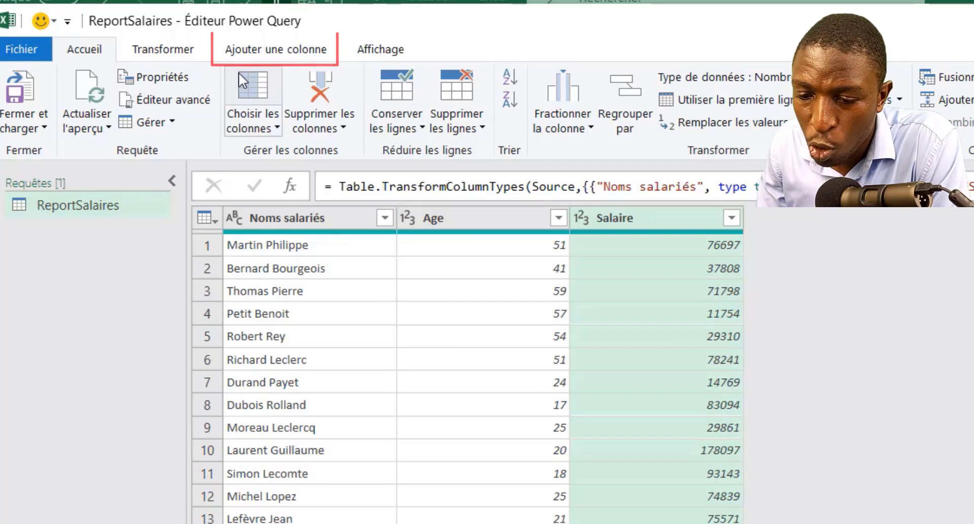
left_click(286, 51)
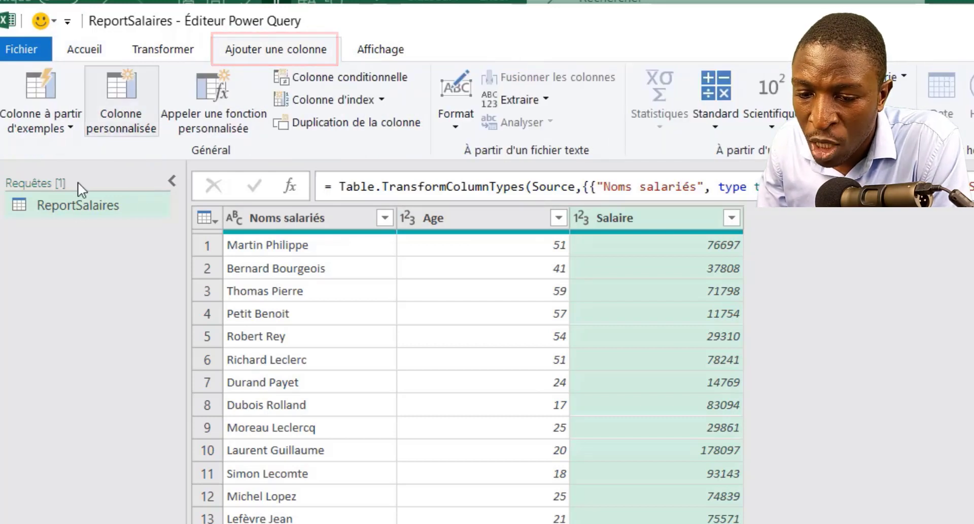
left_click(71, 129)
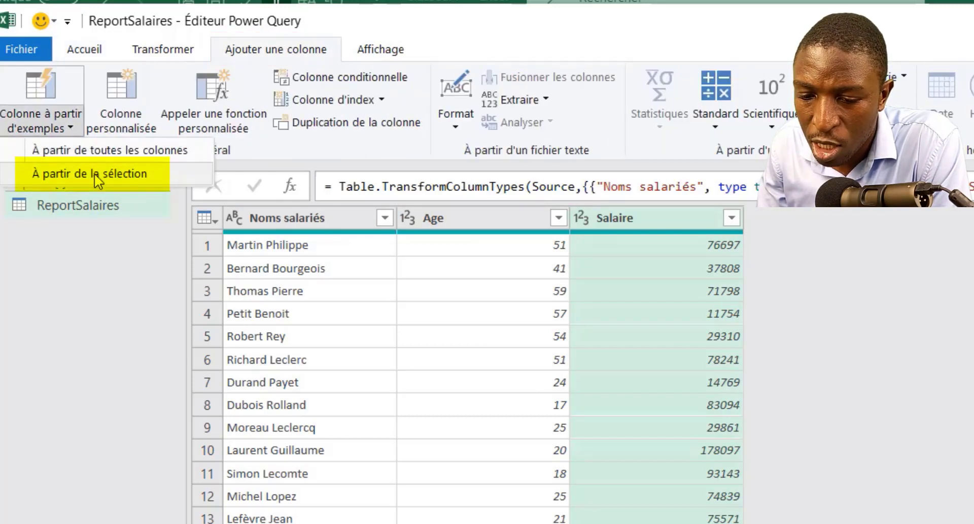
left_click(112, 173)
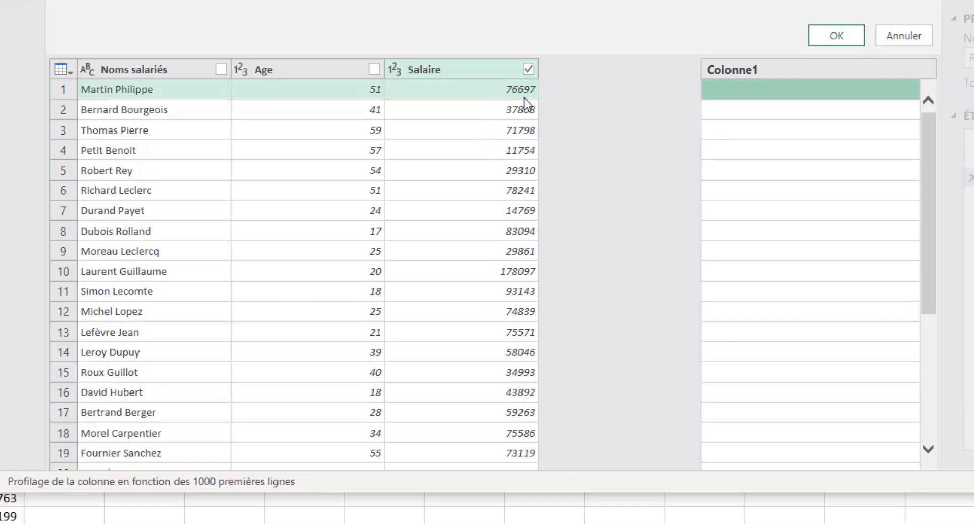
Give the example value Elevé for row 1 and Moyen for row 2 in the new column
left_click(730, 90)
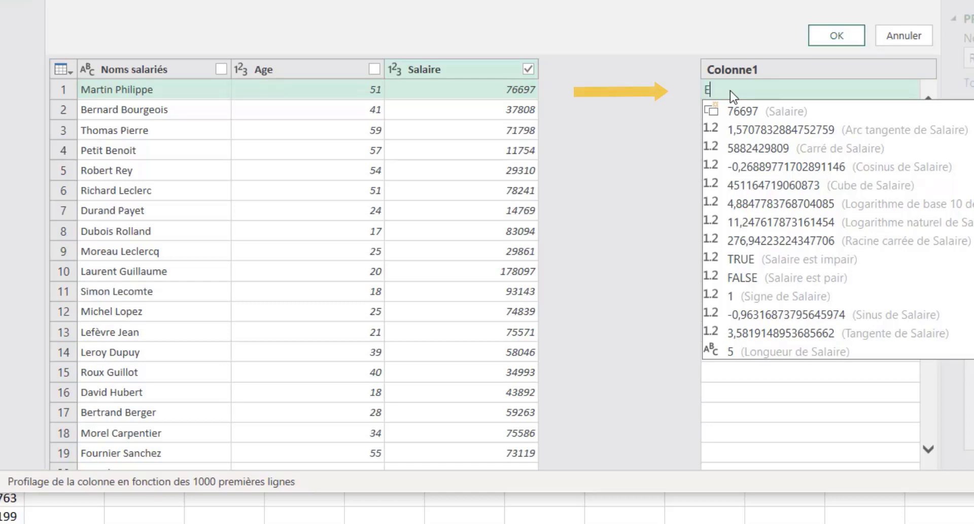
type("Elevé")
key("Return")
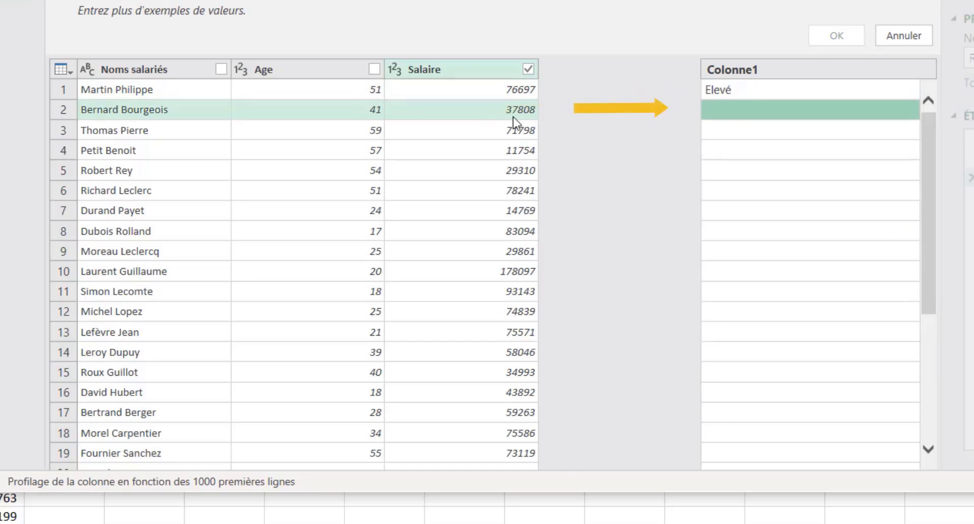
left_click(733, 112)
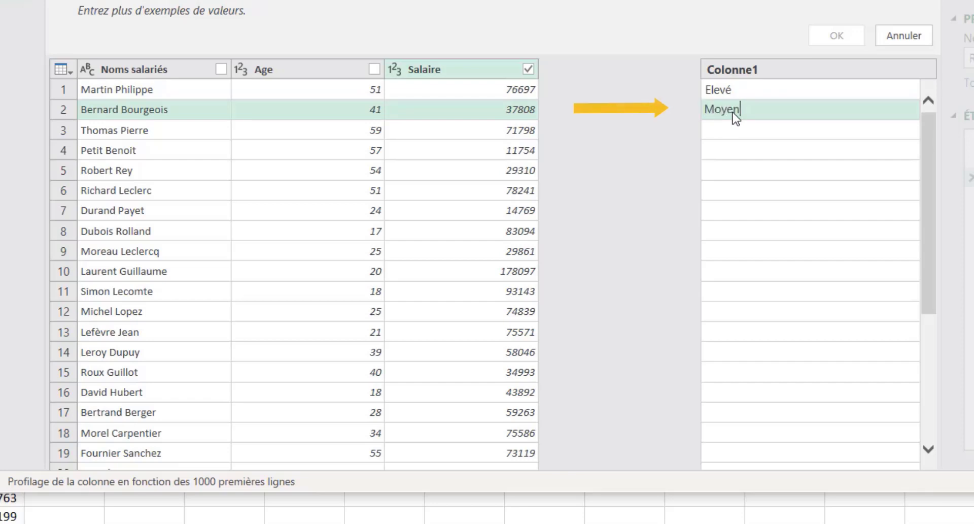
key("Return")
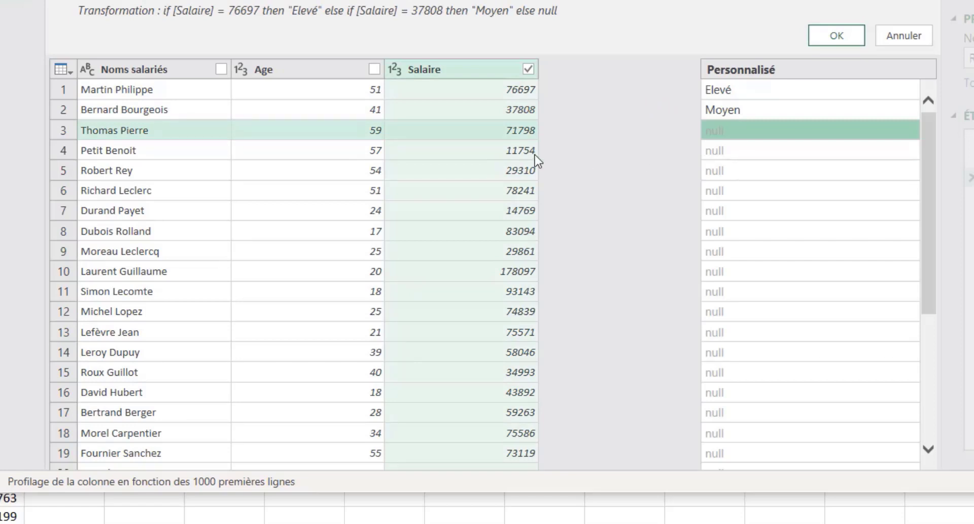
Give the example value Bas for row 4 and Tres élevé for row 10 in the new column
left_click(729, 151)
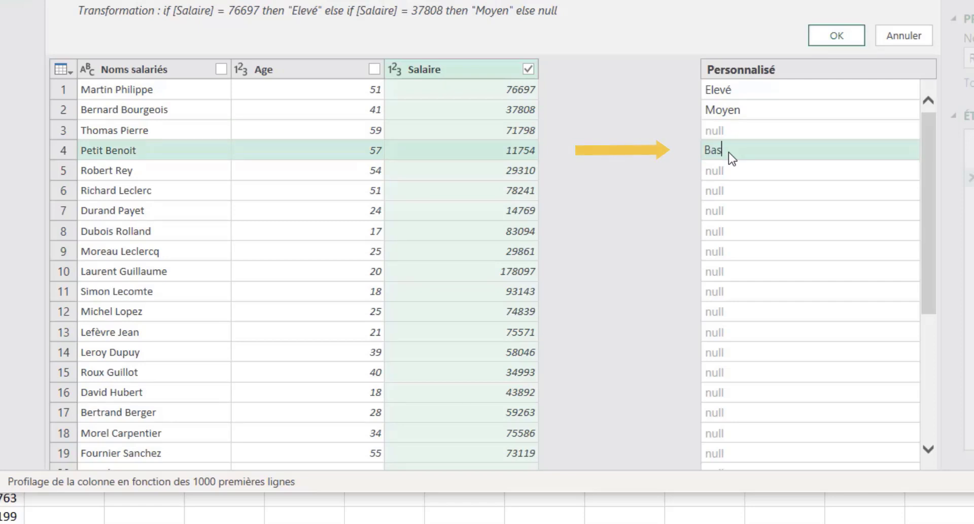
key("Return")
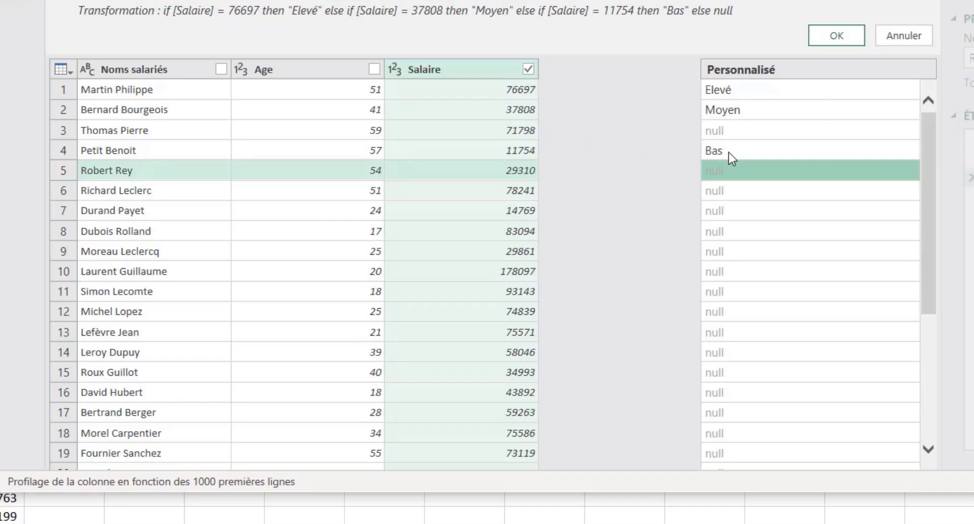
left_click(720, 270)
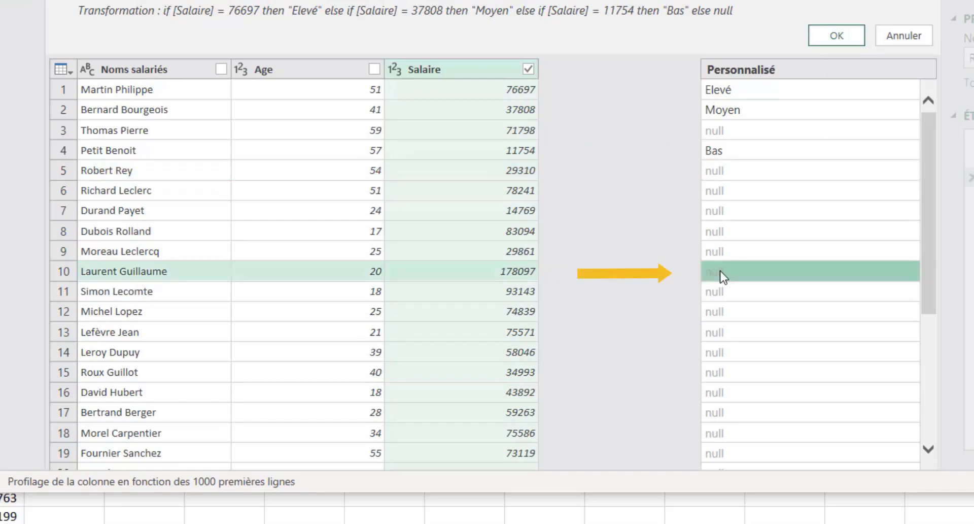
type("Tre")
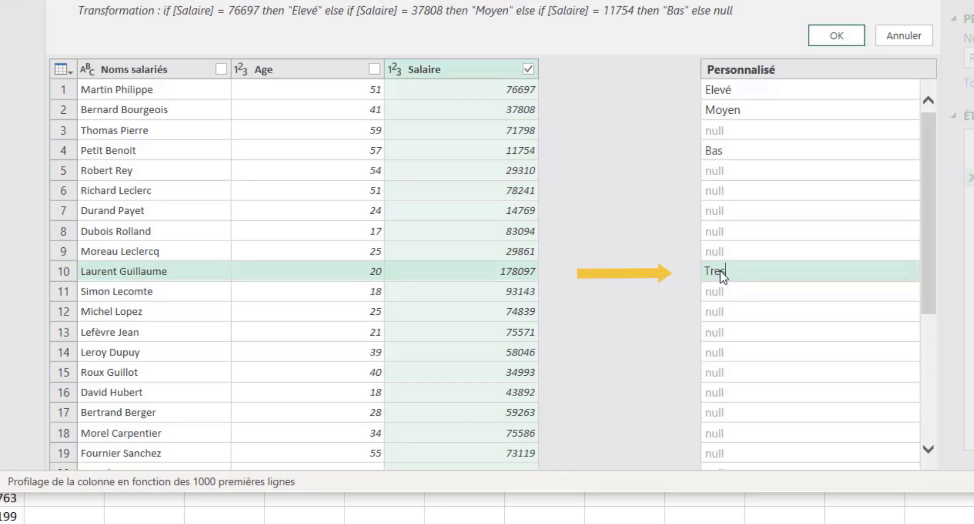
type("s élevé")
key("Return")
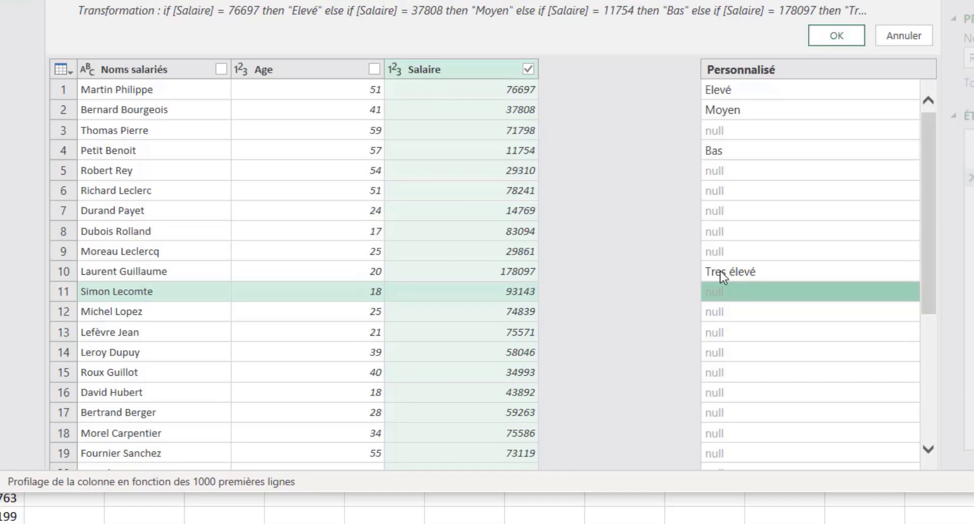
Check the four example values and create the column from them
left_click(756, 98)
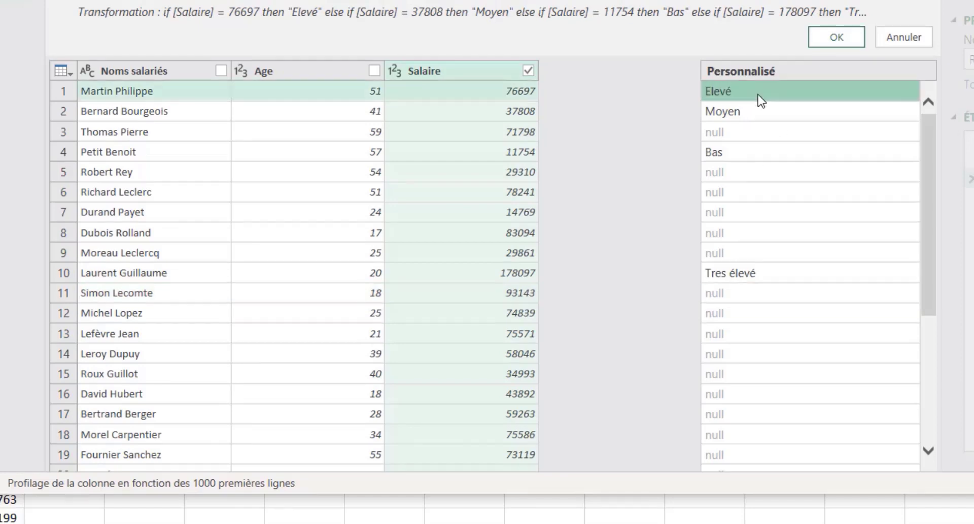
left_click(758, 151)
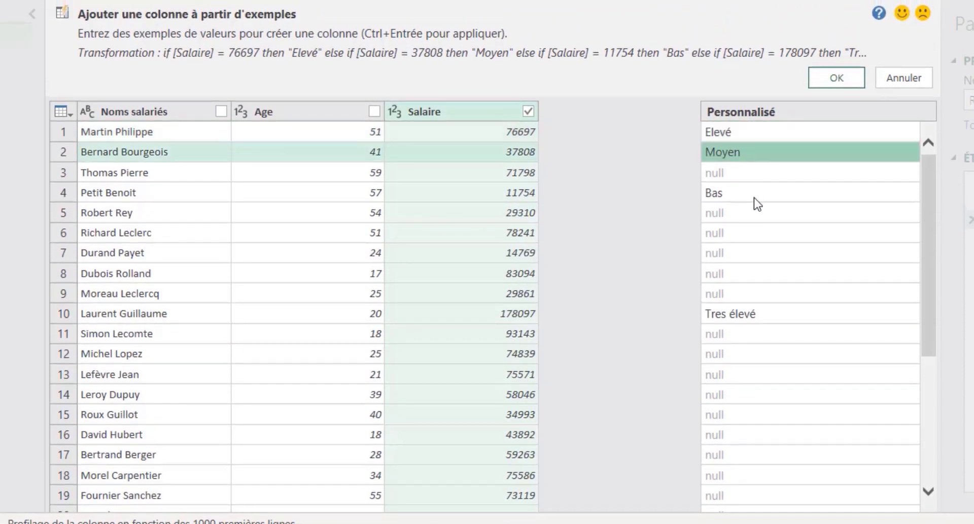
left_click(754, 192)
left_click(775, 319)
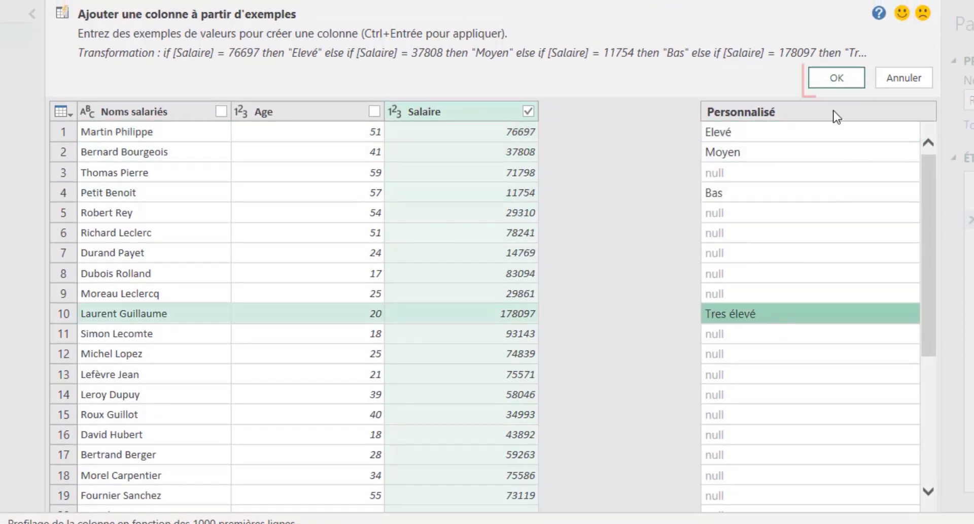
left_click(837, 81)
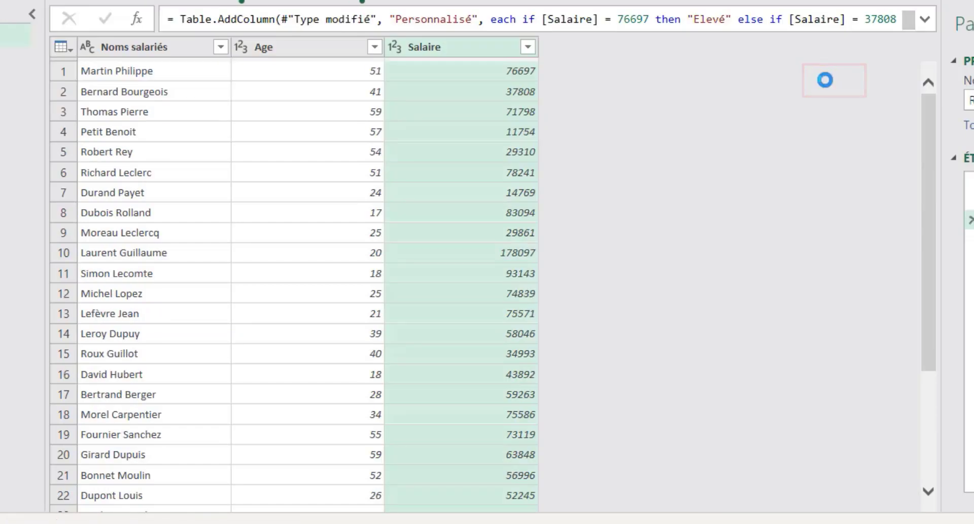
Expand the added column's full Table.AddColumn formula and examine its conditions
left_click(926, 23)
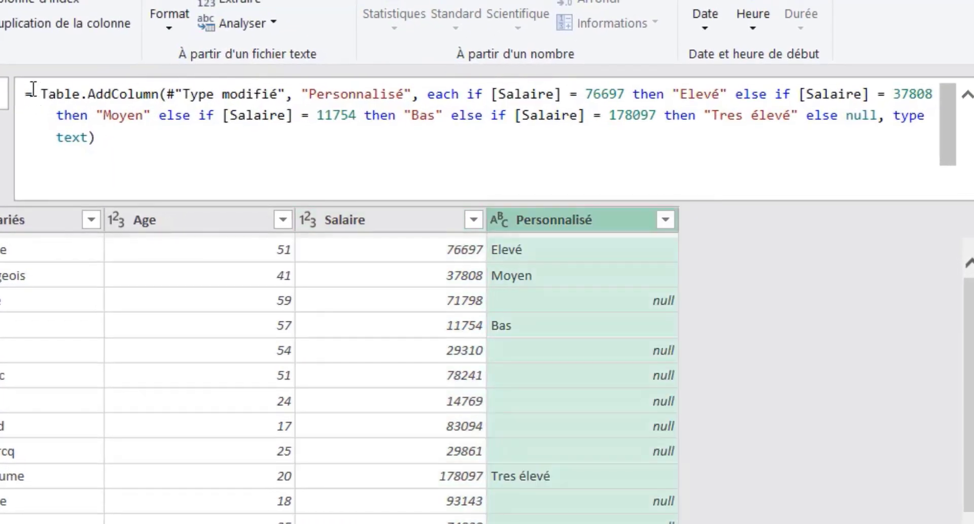
left_click_drag(29, 91, 135, 145)
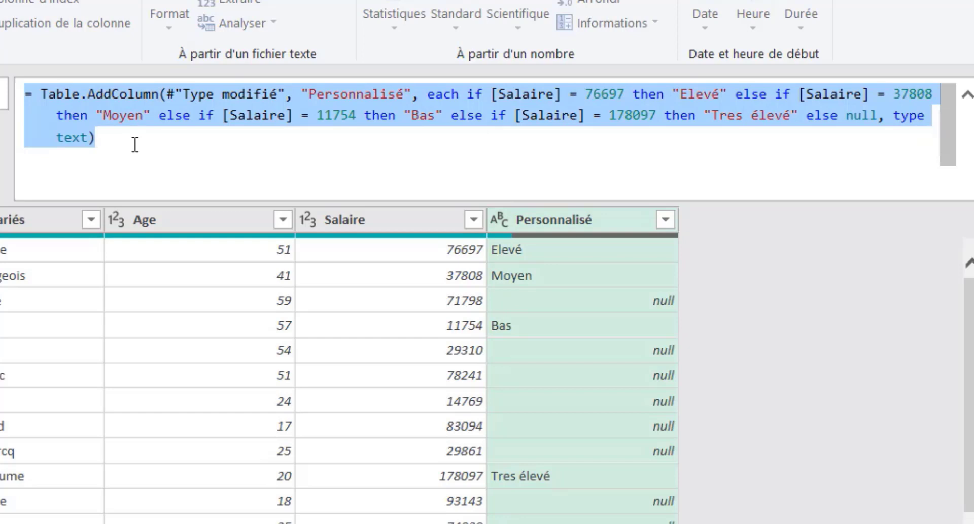
left_click(135, 145)
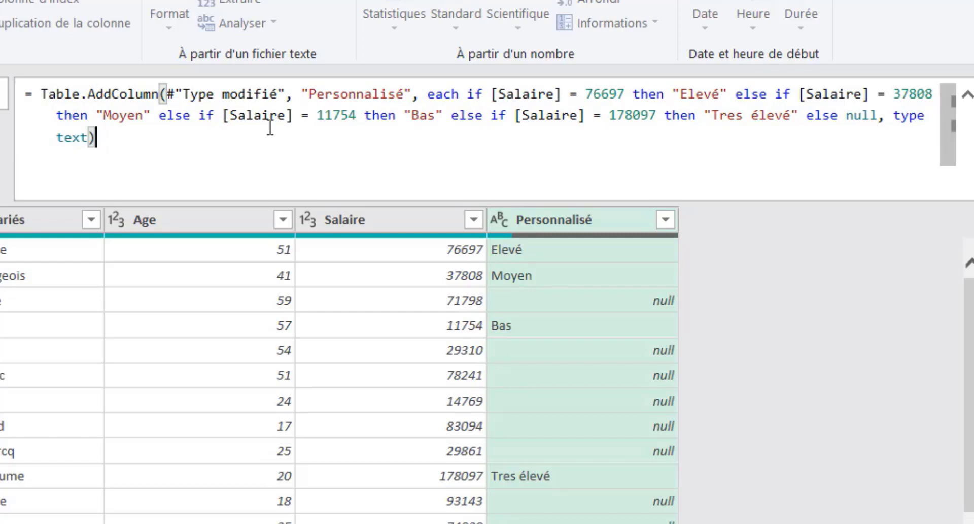
left_click(579, 97)
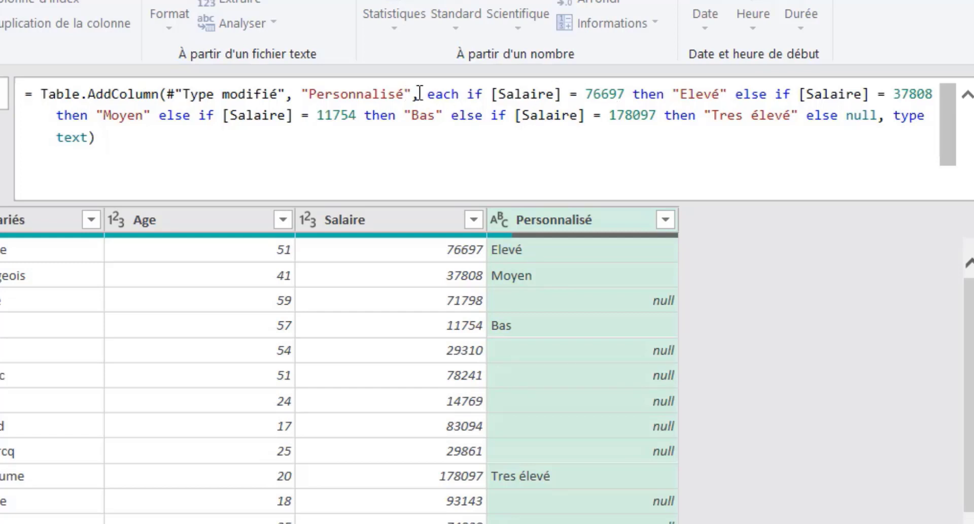
Change the formula's first condition to [Salaire] < 30000 with "Bas" as its result
left_click_drag(427, 93, 571, 94)
left_click(571, 94)
key("Delete")
type("<")
key("Right")
key("shift+Right")
key("shift+Right")
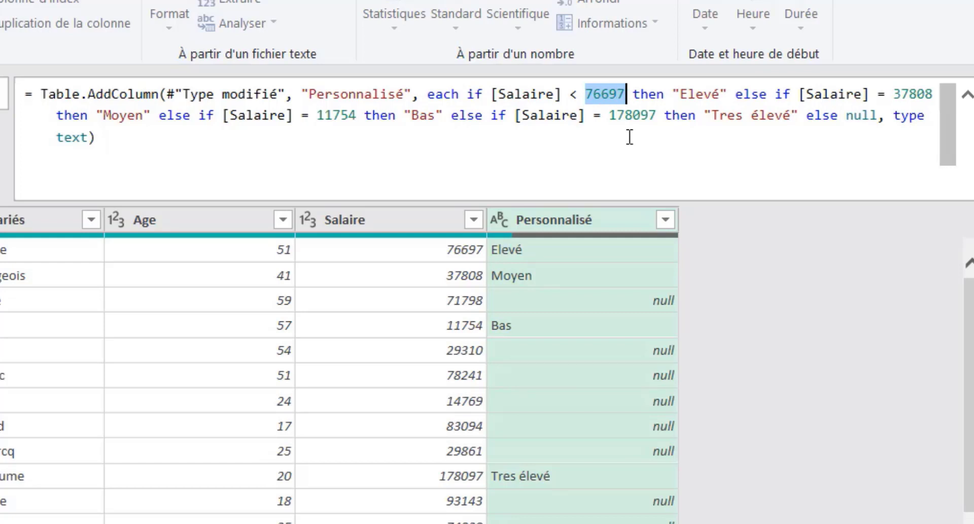
type("30000")
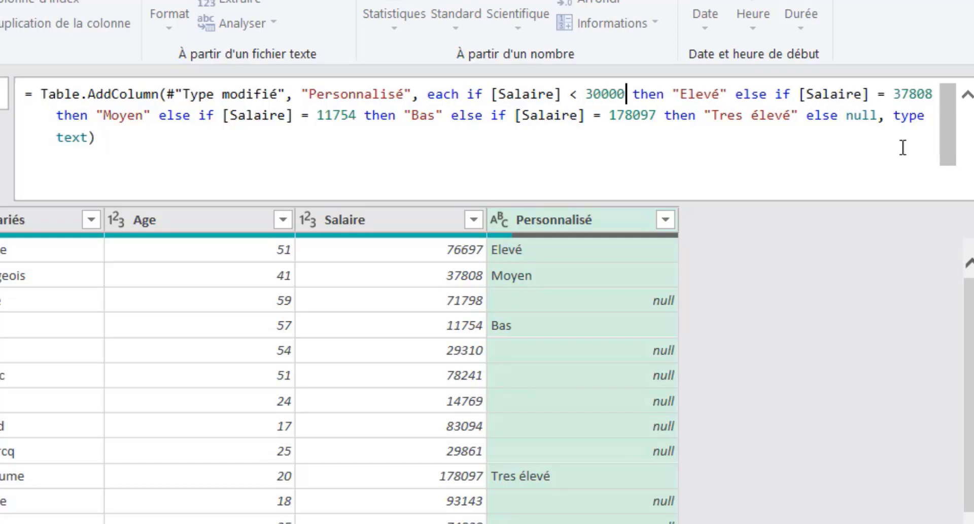
double_click(704, 96)
type("Bas")
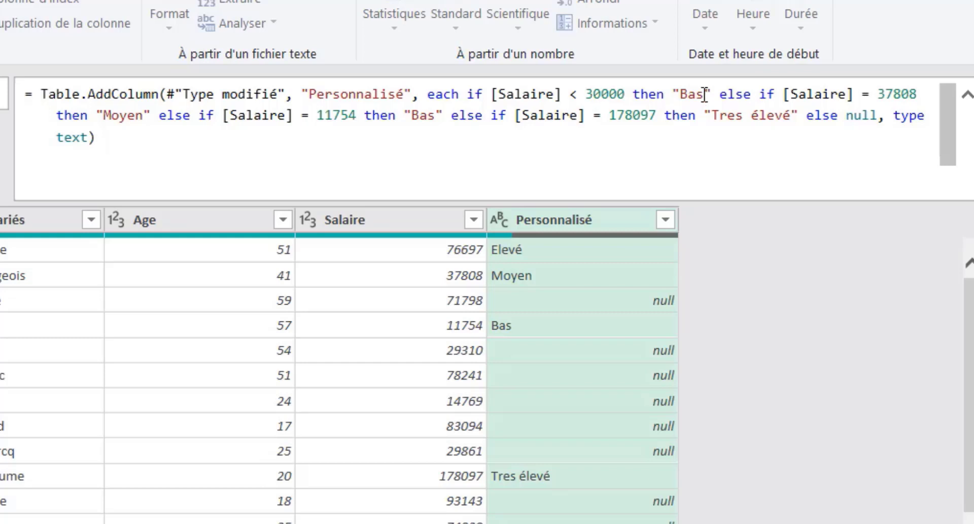
Change the formula's second condition, the one returning "Moyen", to [Salaire] < 60000
left_click(865, 97)
key("Delete")
type("<")
double_click(897, 94)
type("60000")
Change the formula's third condition to [Salaire] < 90000 with "Elevé" as its result
double_click(331, 115)
type("90000")
left_click(311, 115)
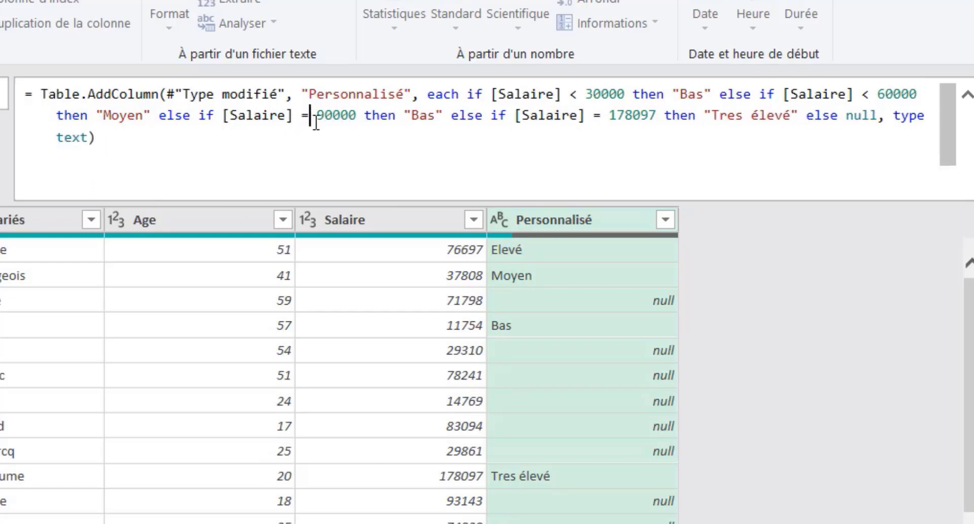
key("BackSpace")
type("<")
double_click(422, 118)
type("Elevé")
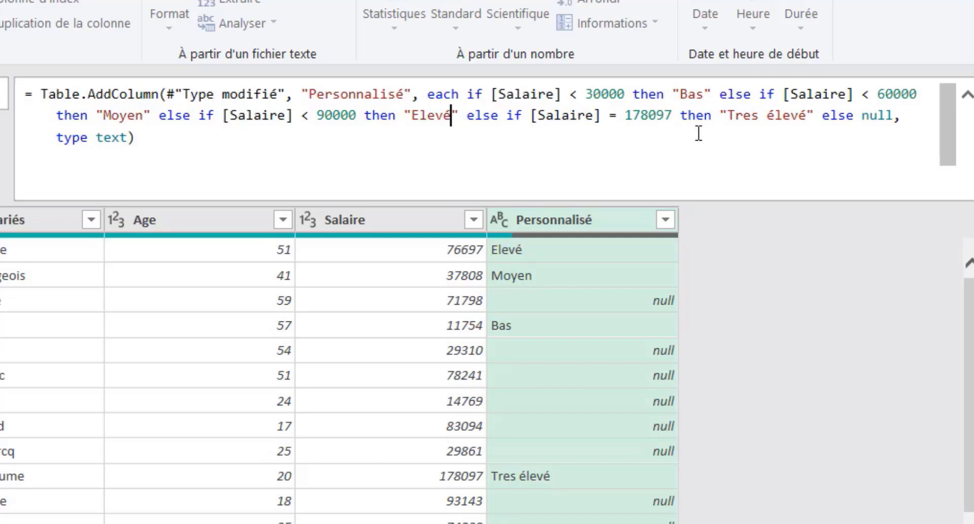
Change the formula's last condition, the one returning "Tres élevé", to [Salaire] > 90000
left_click(610, 118)
key("Delete")
key("Delete")
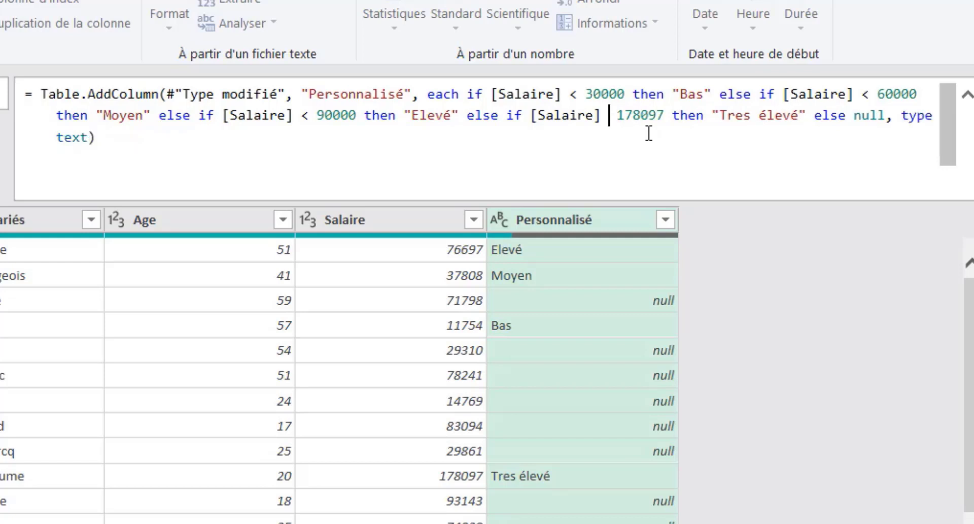
type(">")
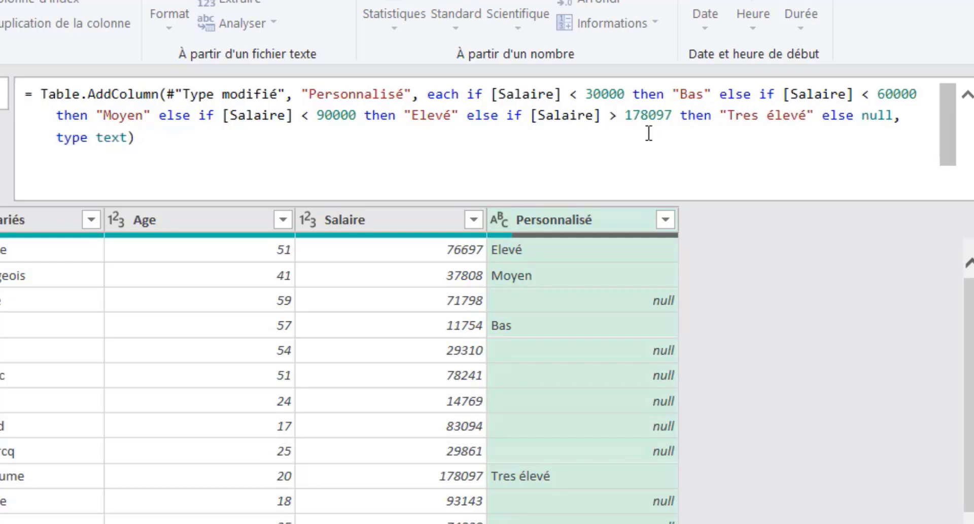
key("Right")
key("Delete")
key("Delete")
key("Delete")
key("Delete")
key("Delete")
key("Delete")
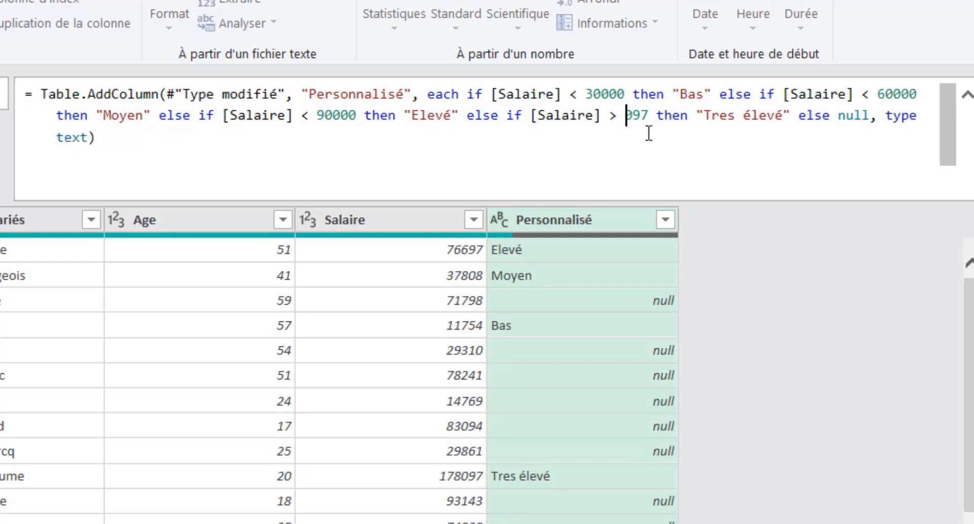
type("90000")
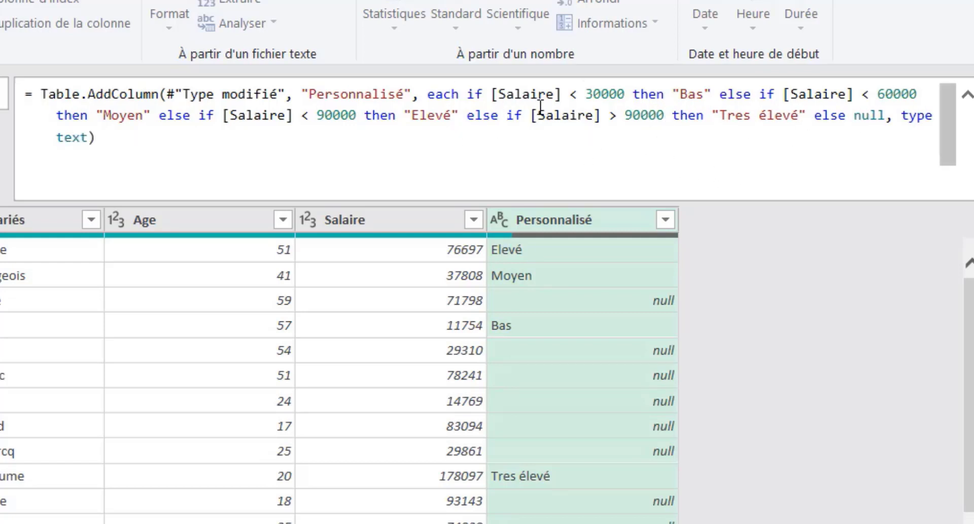
Review the edited formula through its final else null and apply it to the column
left_click(696, 94)
left_click(858, 116)
double_click(867, 116)
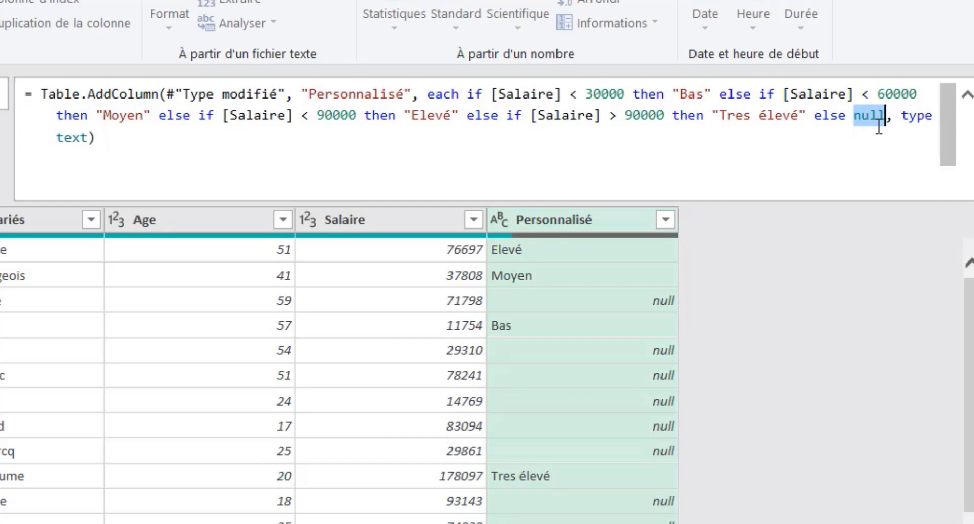
key("Return")
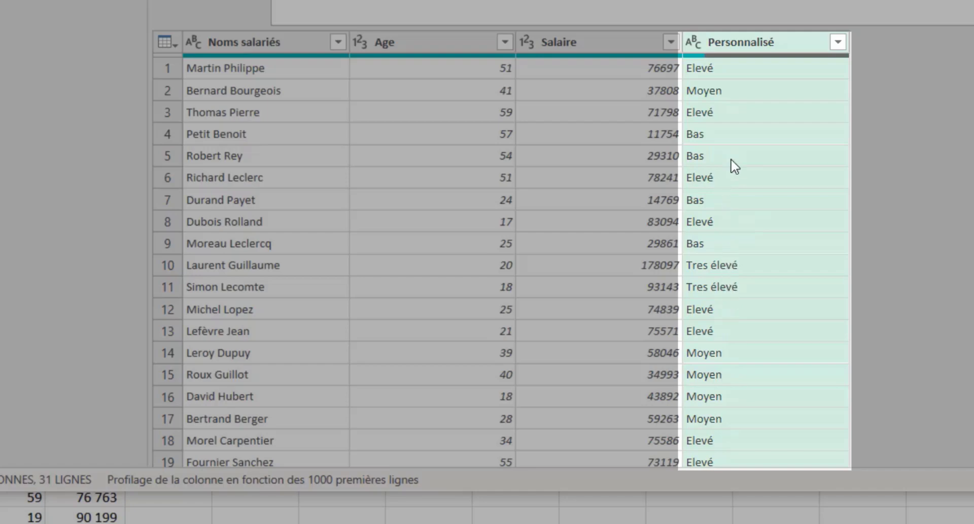
Rename the Personnalisé column as Niveau
scroll(748, 202, "down", 4)
scroll(744, 194, "down", 1)
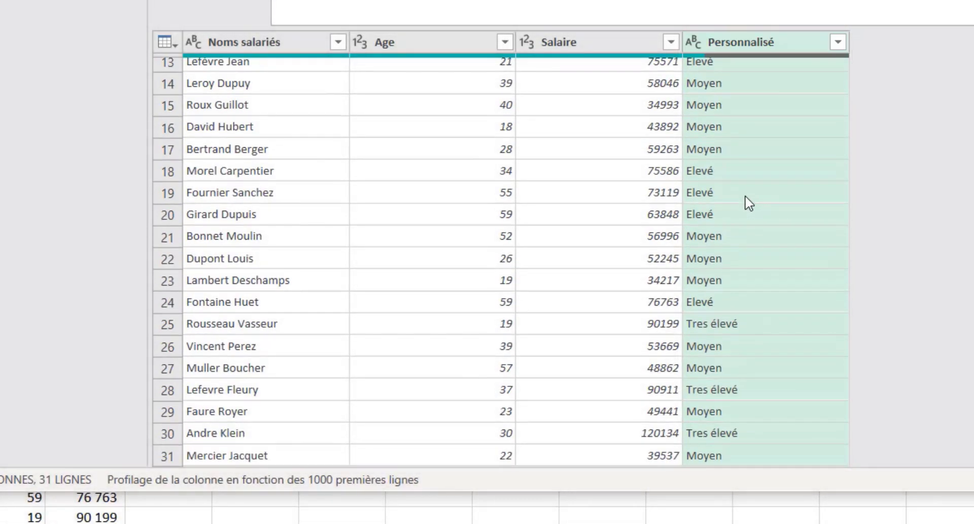
scroll(746, 193, "up", 4)
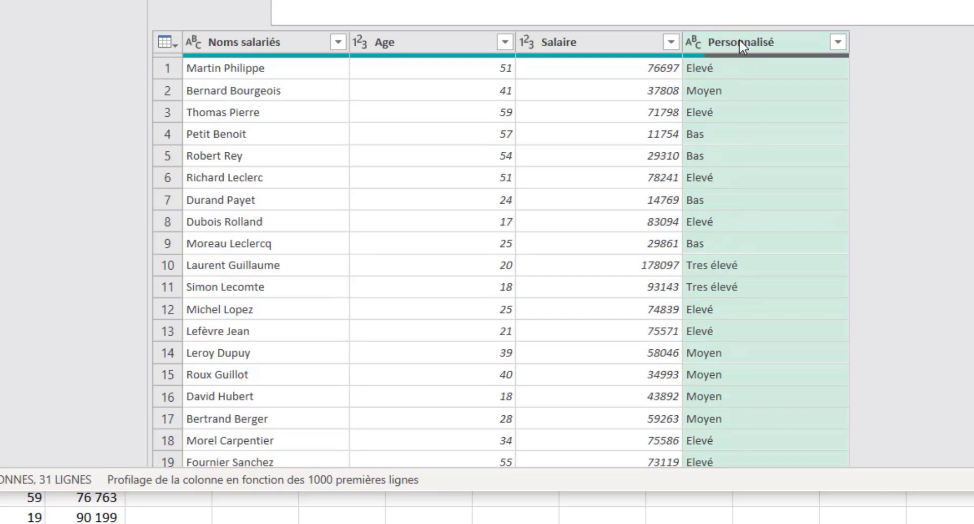
double_click(723, 39)
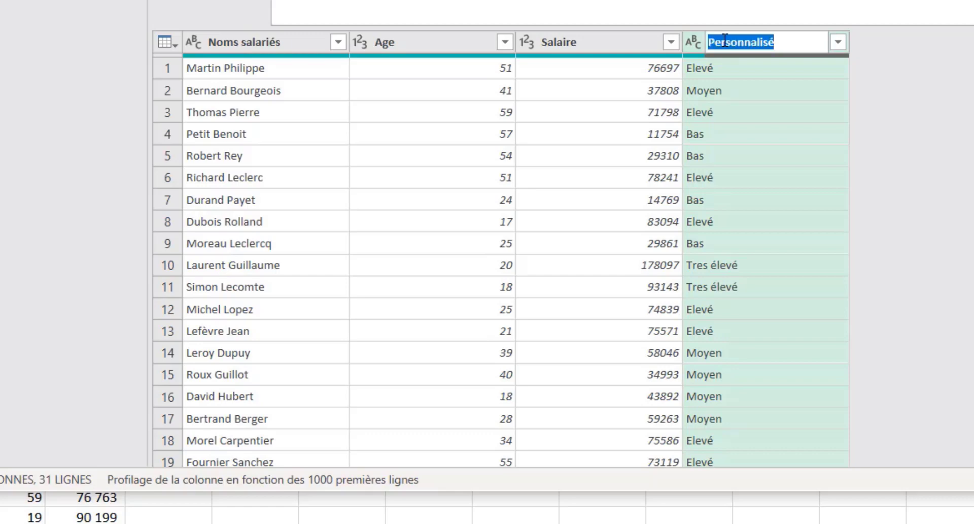
type("R")
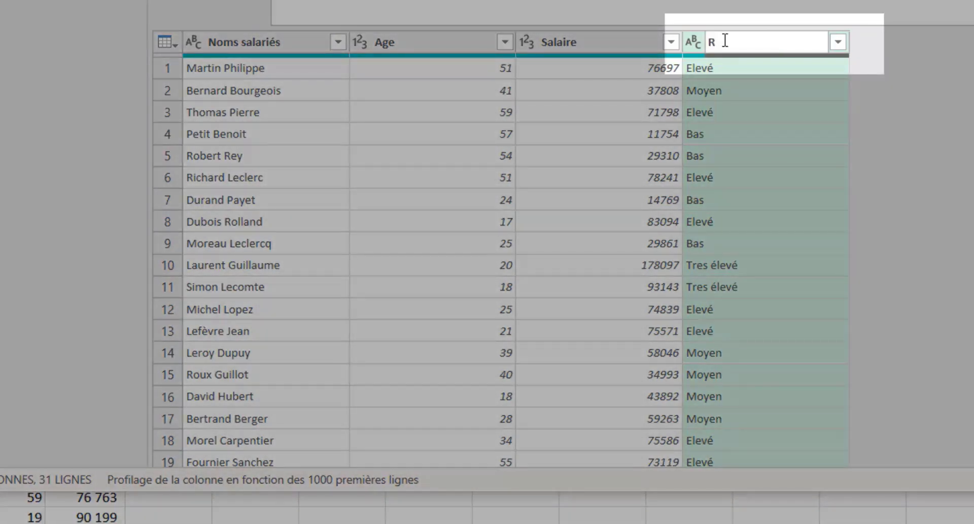
type("Niveau")
key("Return")
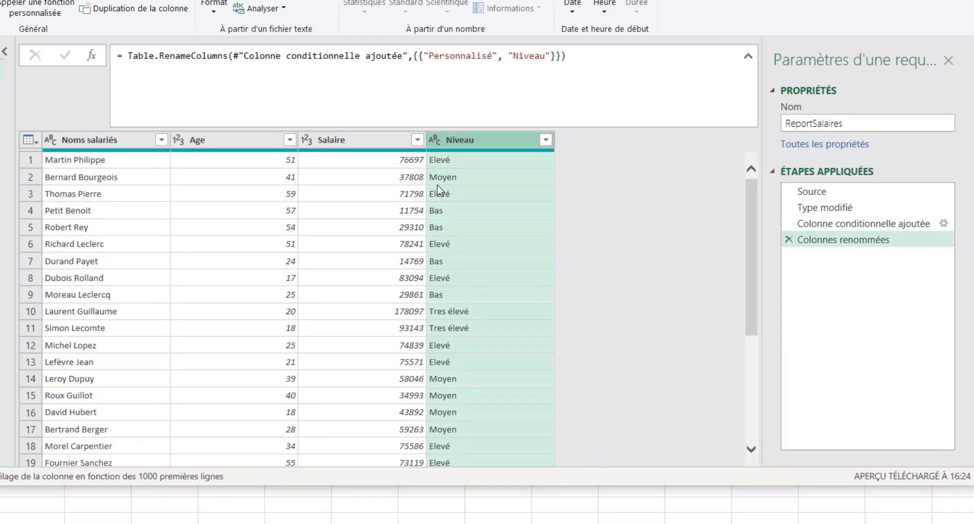
Review the query's applied steps, comparing the table and formula at Type modifié, Colonne conditionnelle ajoutée and Colonnes renommées
left_click(845, 193)
left_click(817, 207)
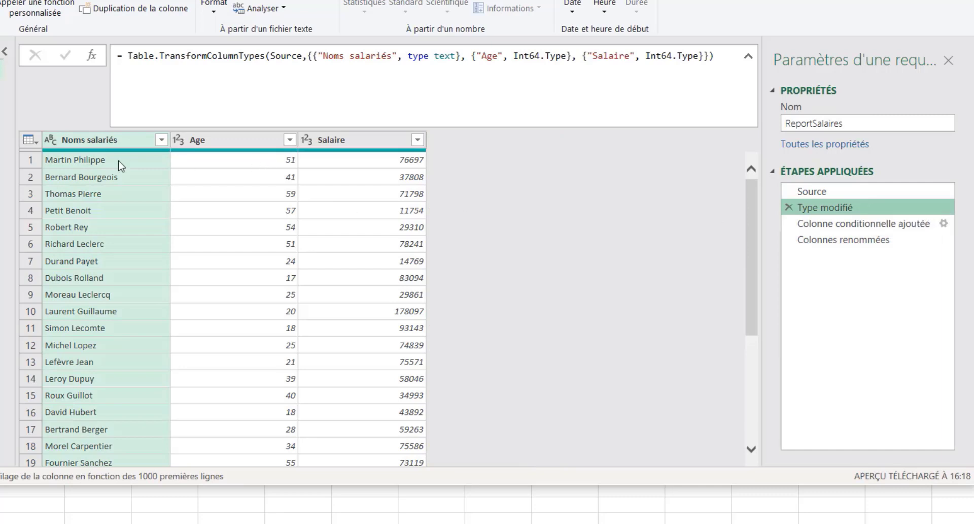
left_click(842, 226)
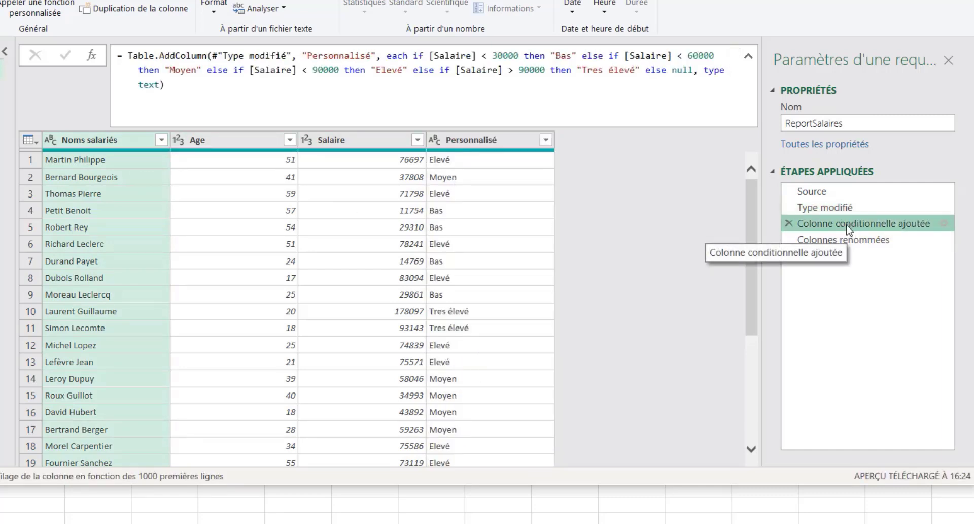
left_click(856, 240)
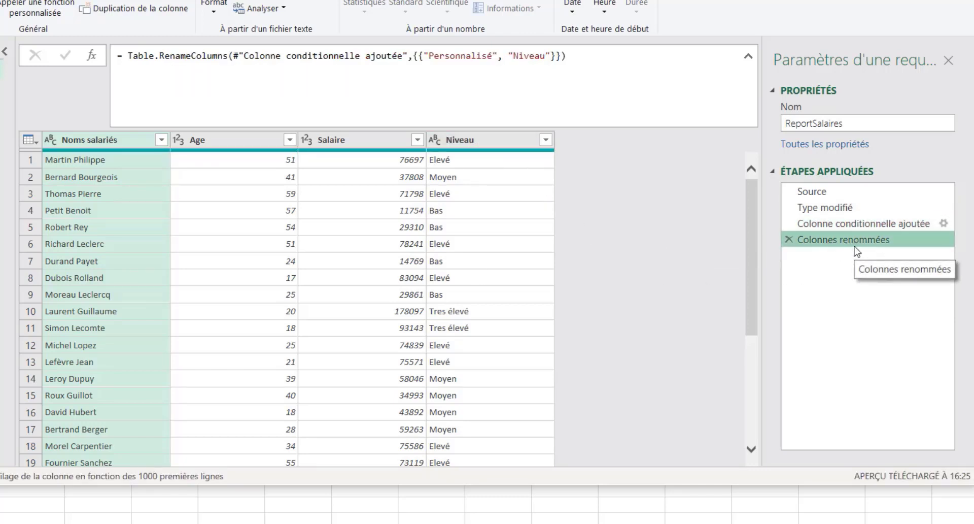
left_click(845, 224)
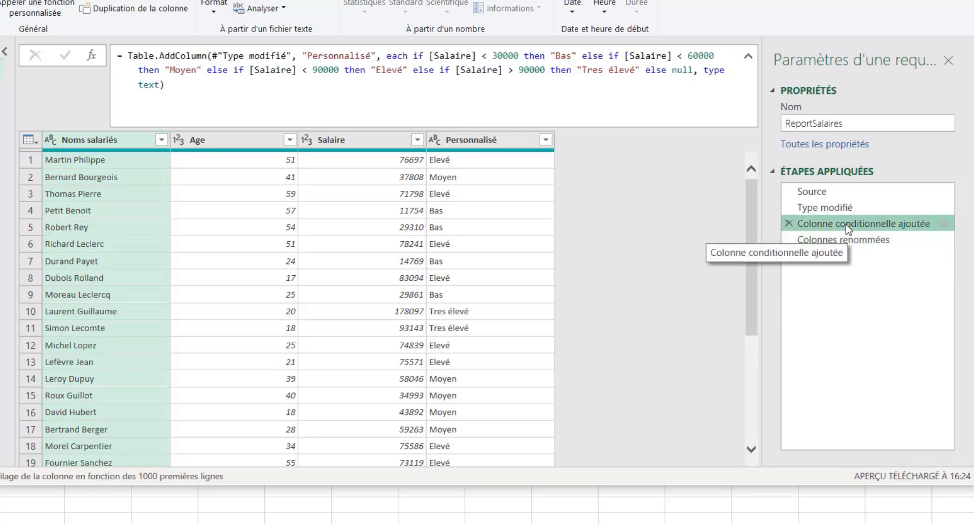
left_click(846, 242)
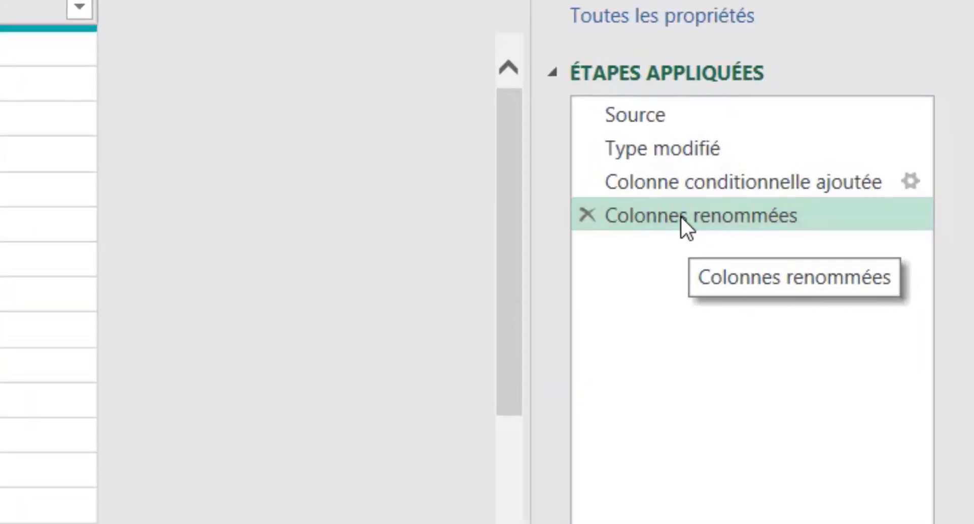
Rename the applied step Colonnes renommées as ChangementNomNiveau
right_click(833, 239)
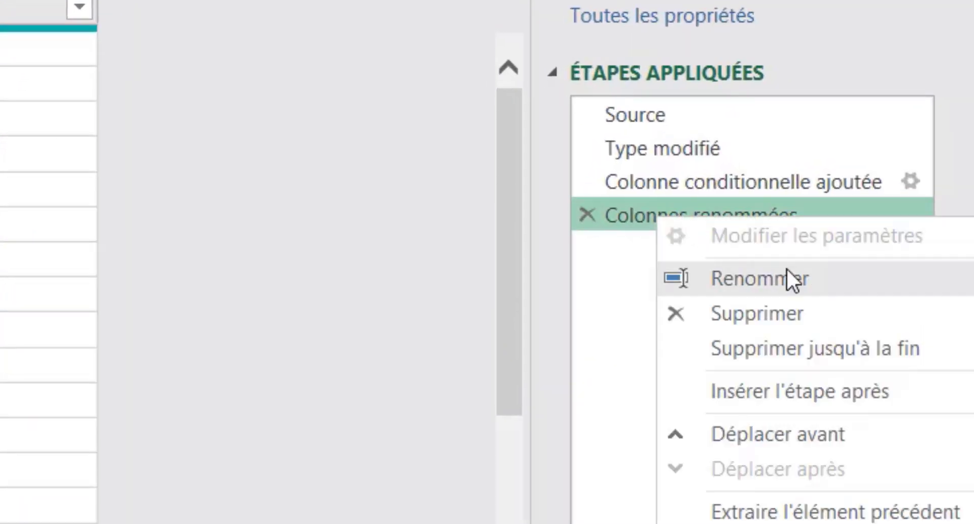
left_click(770, 278)
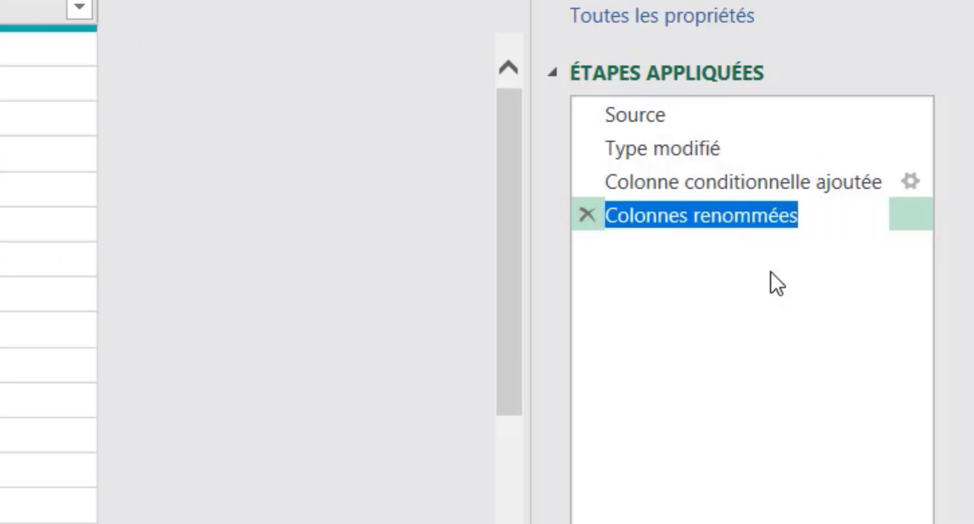
type("C")
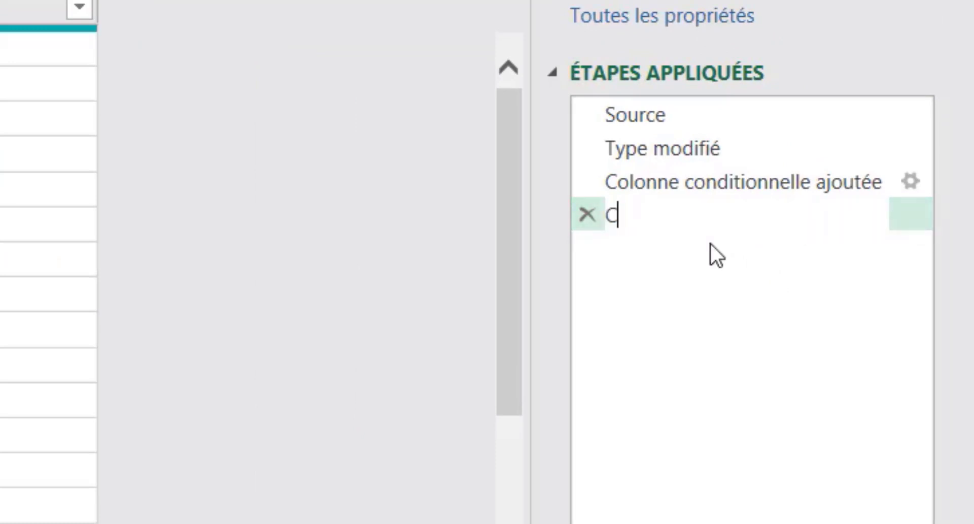
type("hangementNom")
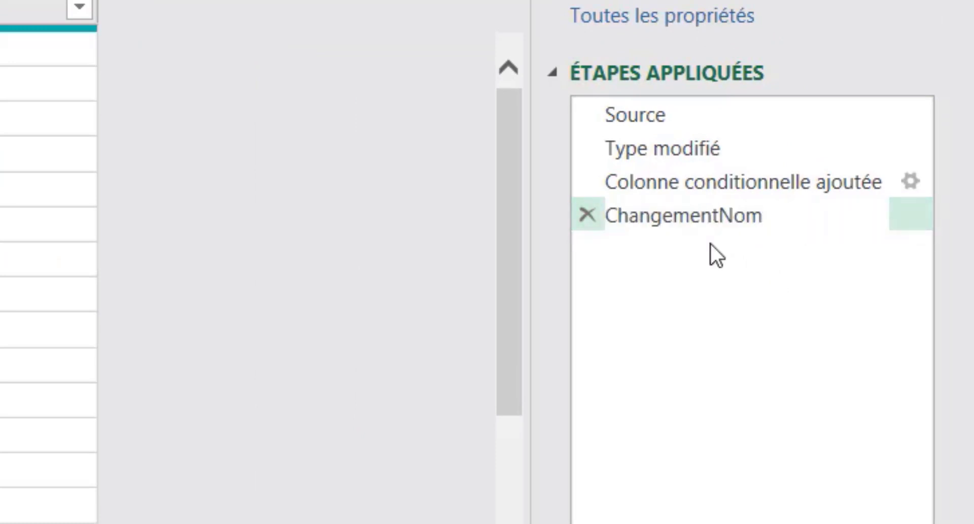
type("Niveau")
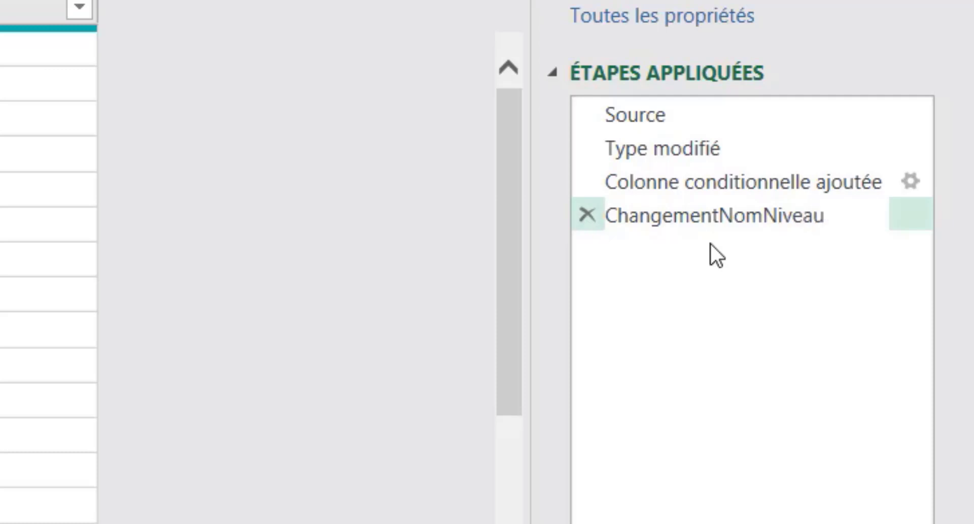
key("Return")
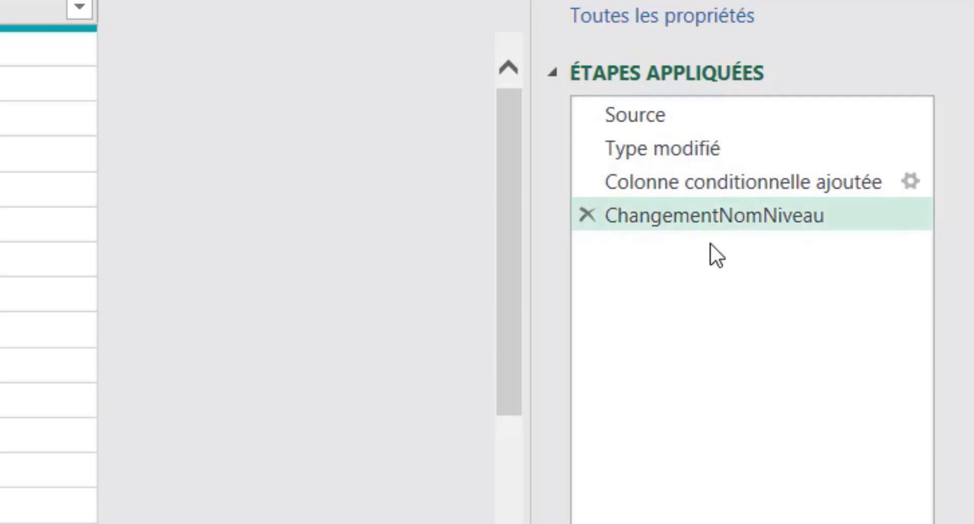
Open the properties of the ChangementNomNiveau step and go to its description
right_click(697, 217)
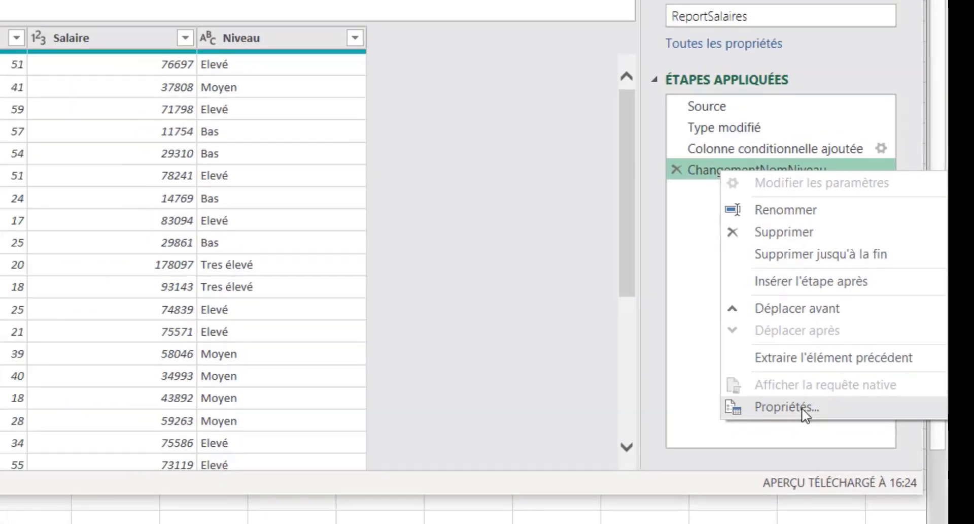
left_click(772, 491)
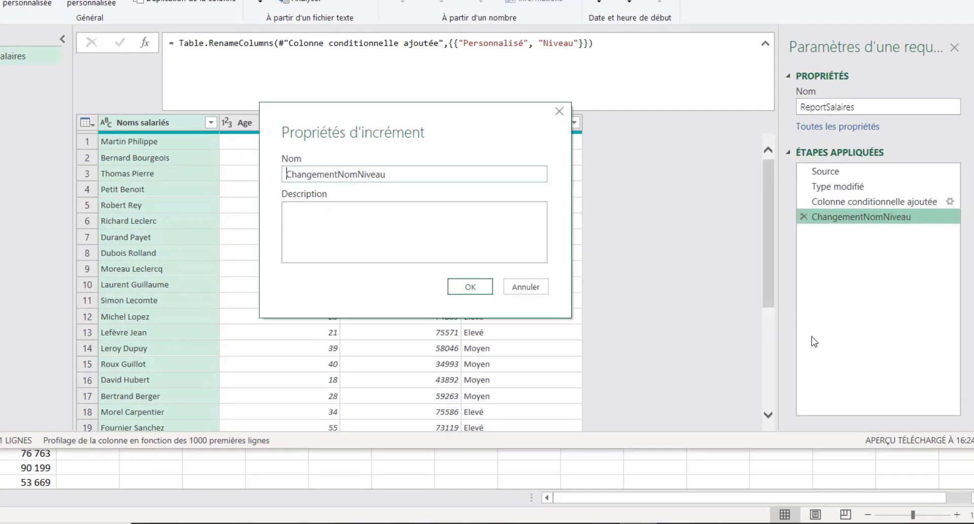
left_click(322, 228)
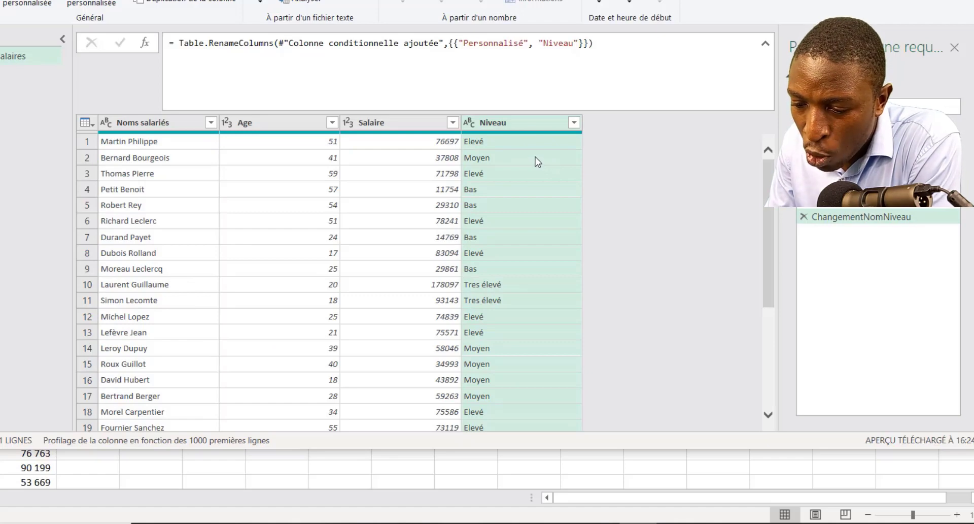
Load the ReportSalaires query as a table into the existing worksheet, starting at cell J3 of Feuil1
left_click(162, 125)
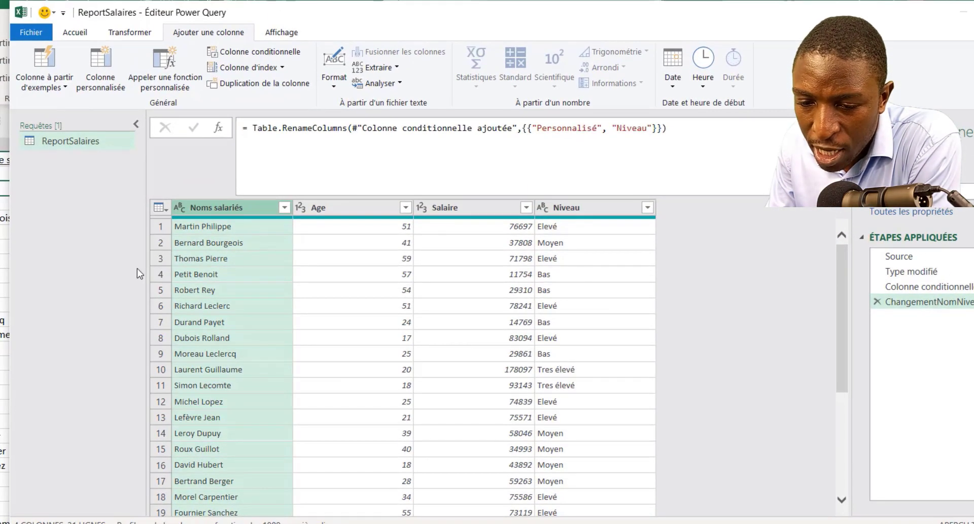
left_click(32, 32)
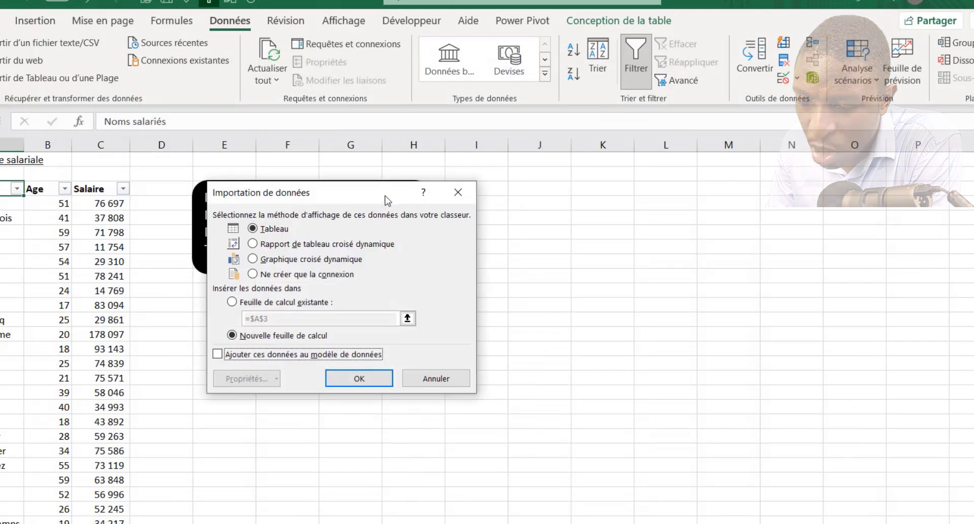
left_click_drag(347, 194, 883, 181)
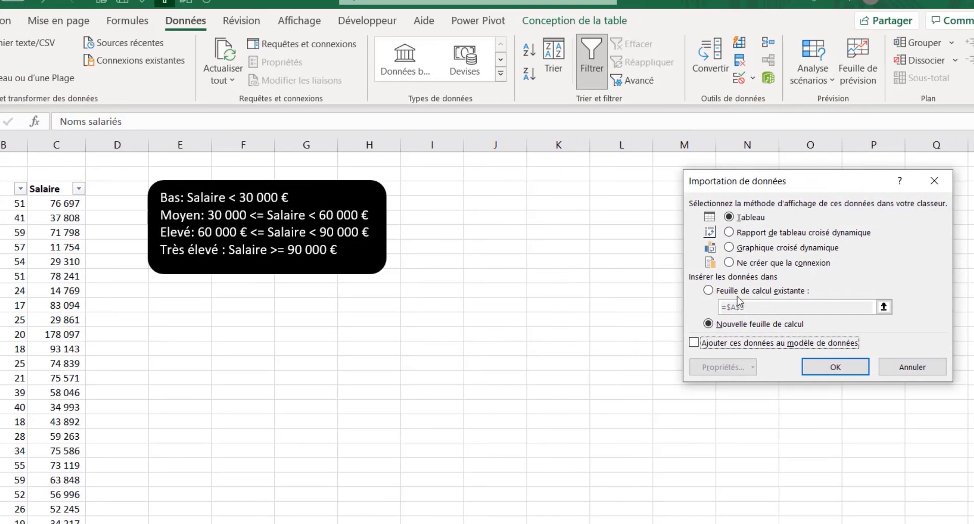
left_click(741, 292)
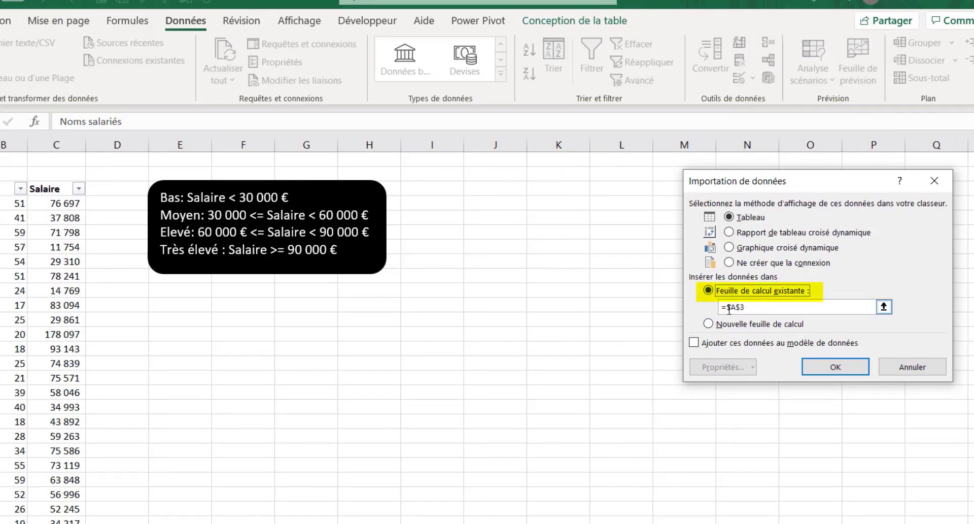
left_click_drag(727, 309, 753, 309)
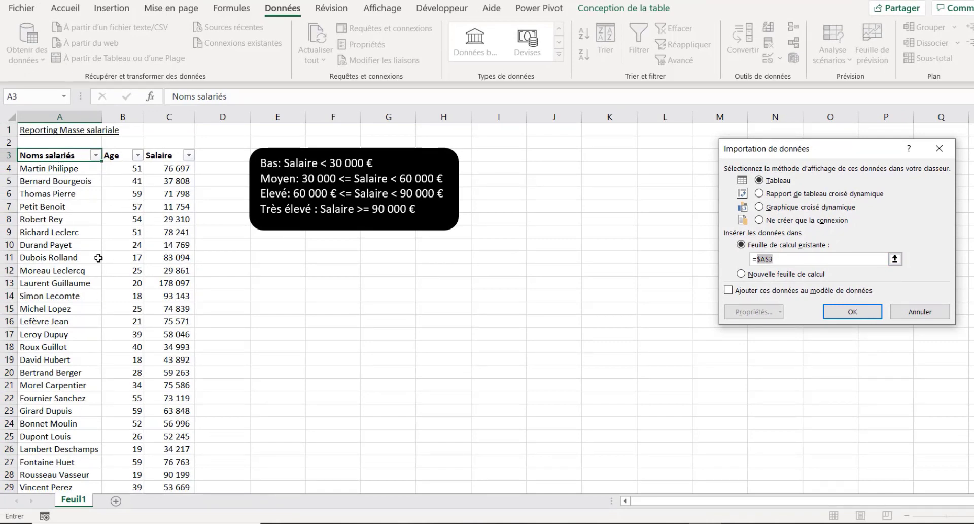
left_click(543, 157)
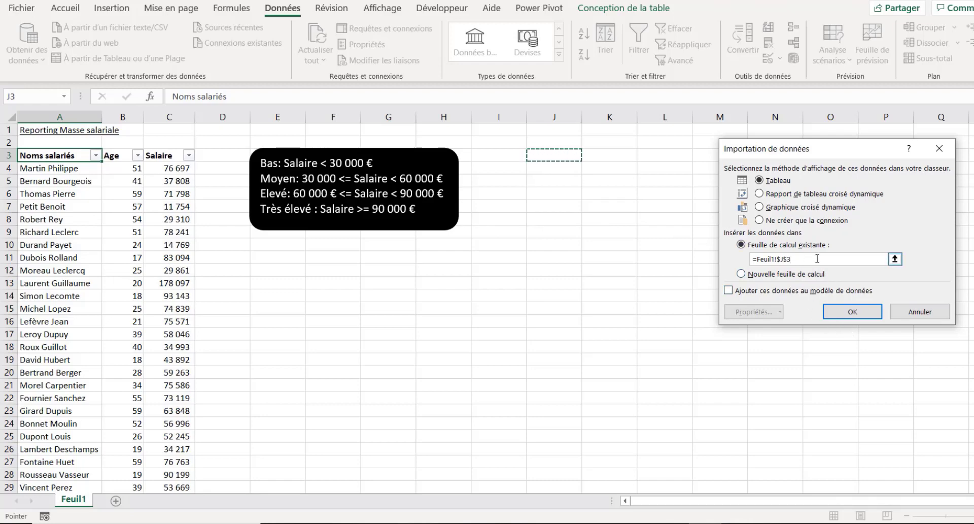
left_click(852, 313)
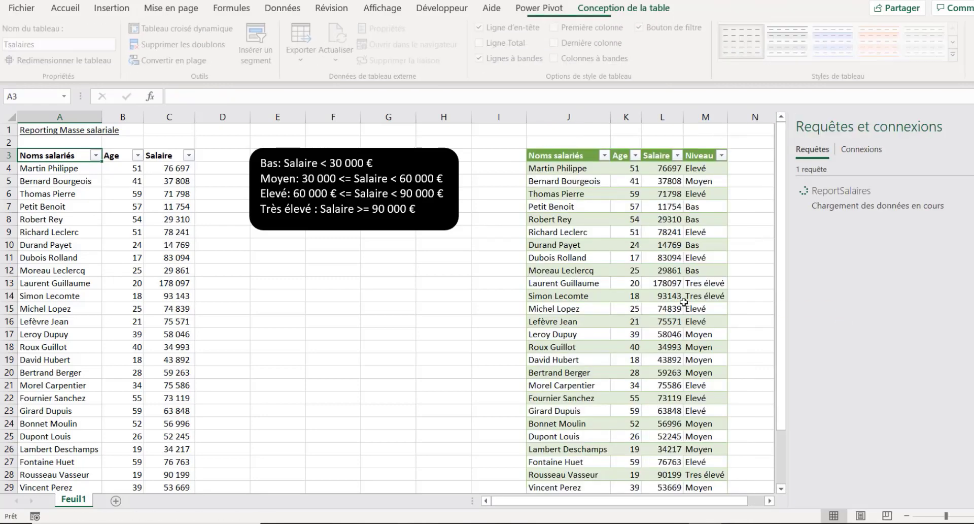
Create a new query that references the ReportSalaires query
left_click(662, 219)
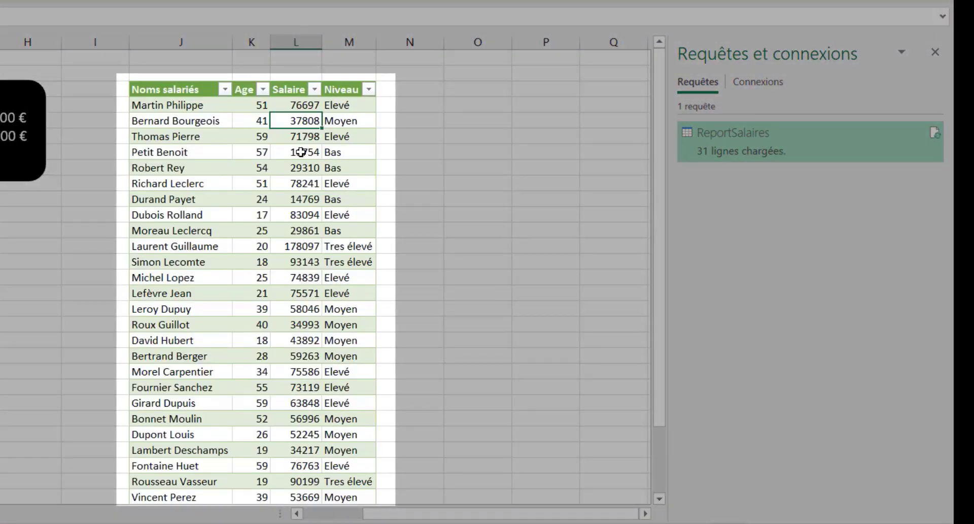
left_click(471, 87)
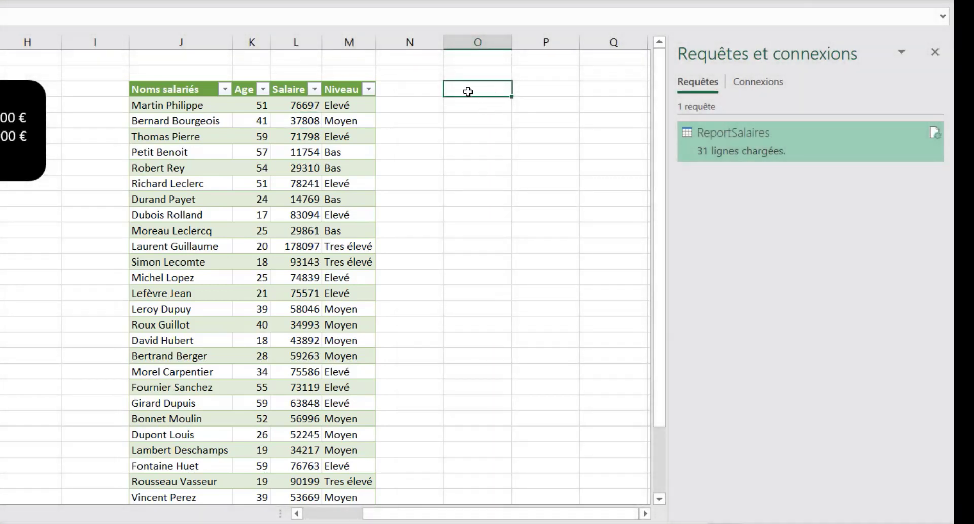
right_click(754, 138)
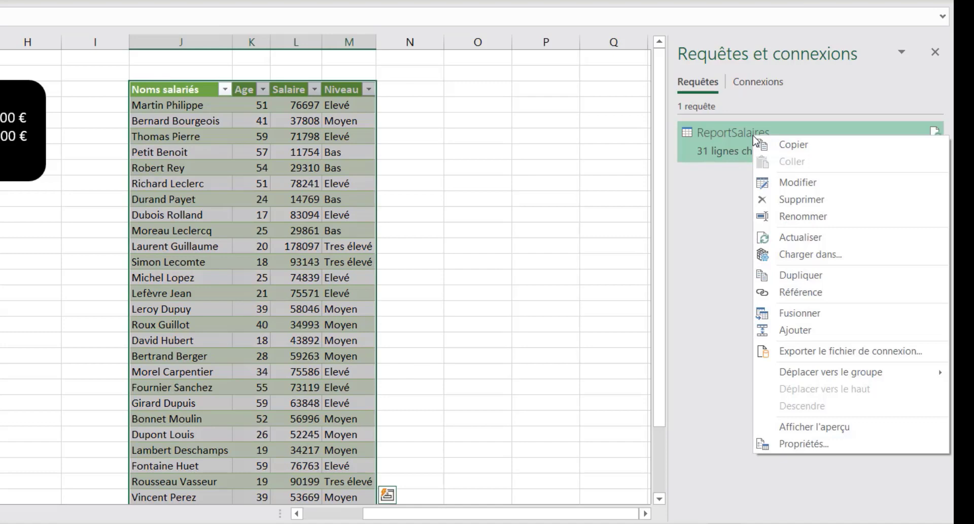
left_click(801, 292)
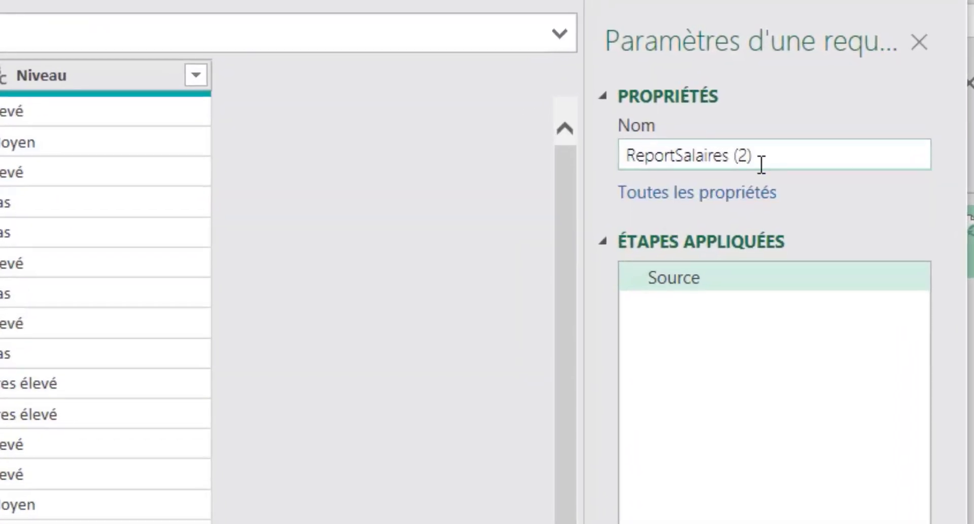
Rename the referenced query as ReportSalairessynthese
left_click_drag(824, 96, 777, 100)
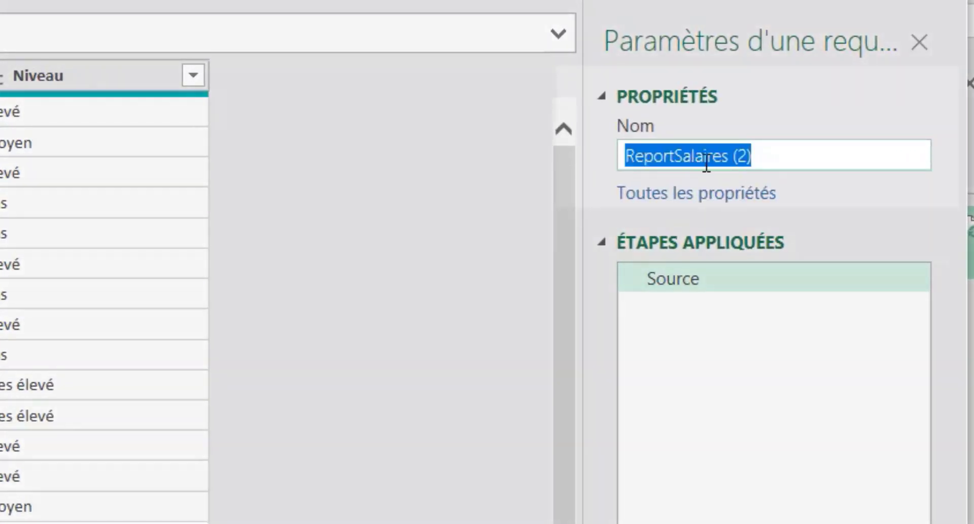
left_click(765, 156)
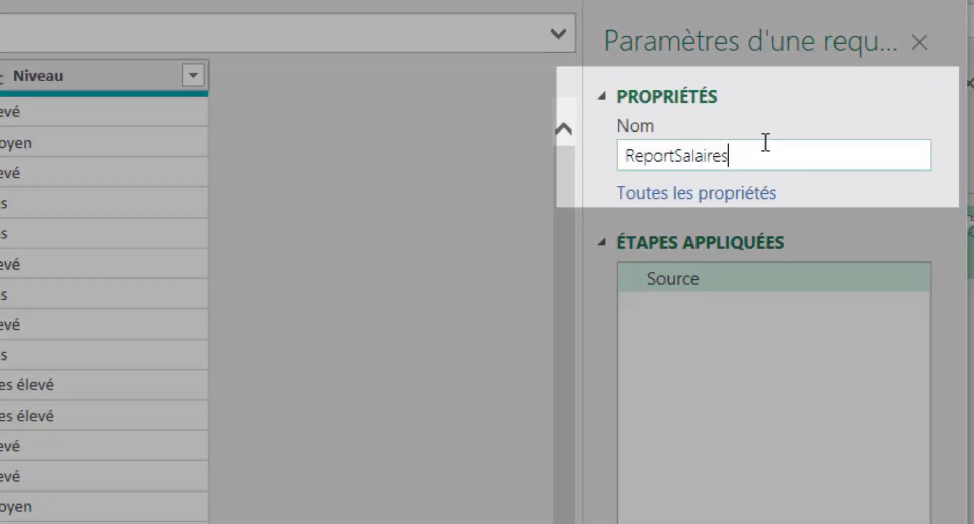
type("synthese")
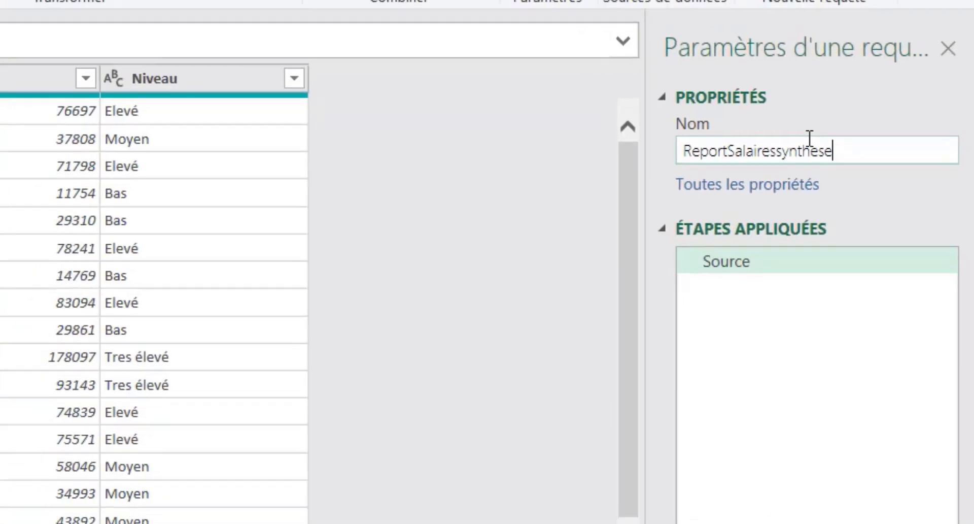
key("Return")
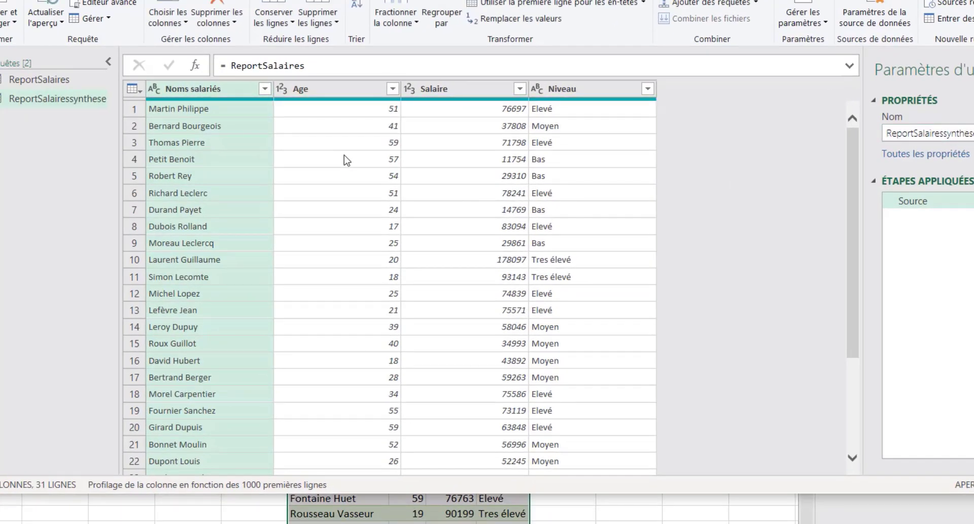
Start a Group By on the ReportSalairessynthese query with Niveau as the grouping column
left_click(568, 109)
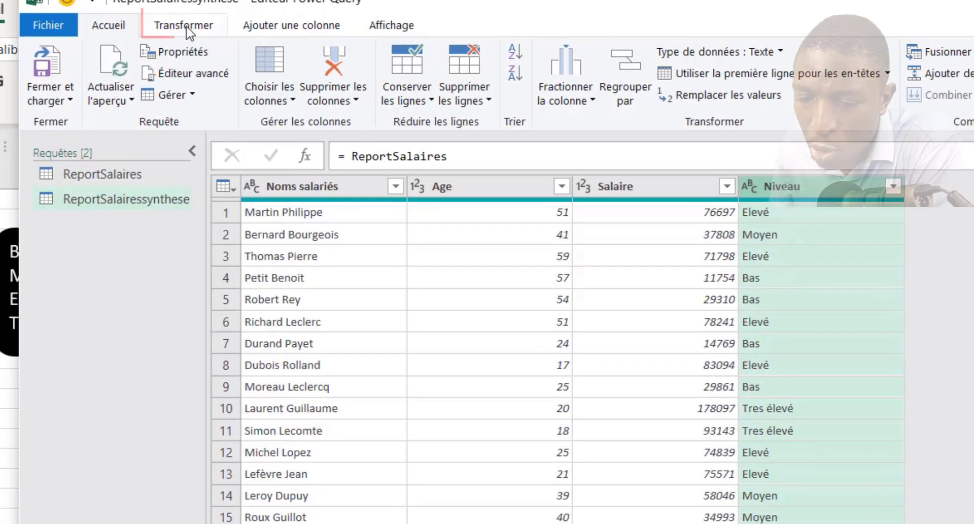
left_click(186, 28)
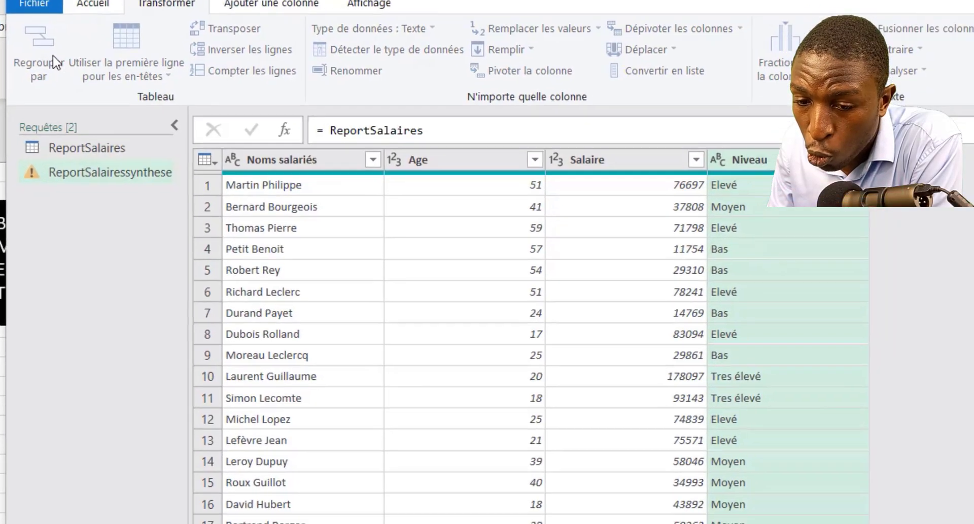
left_click(53, 56)
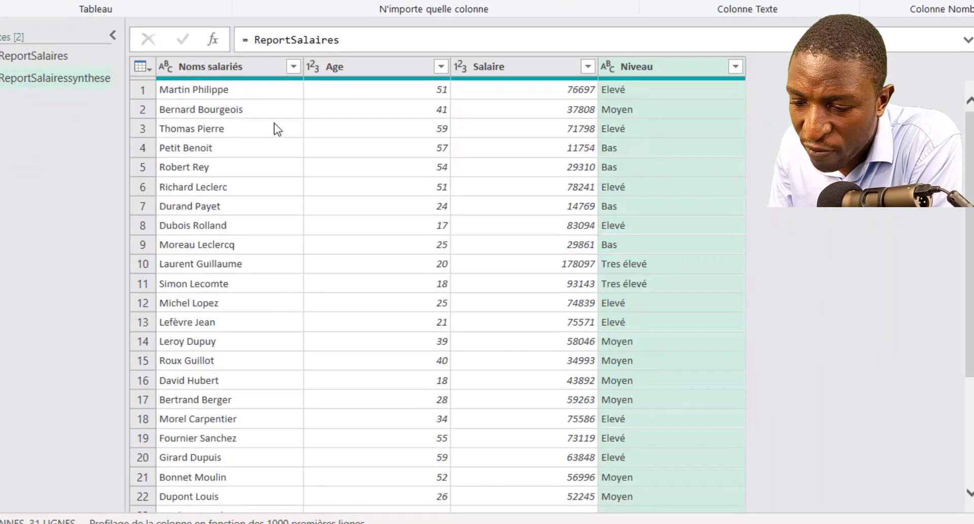
left_click(315, 234)
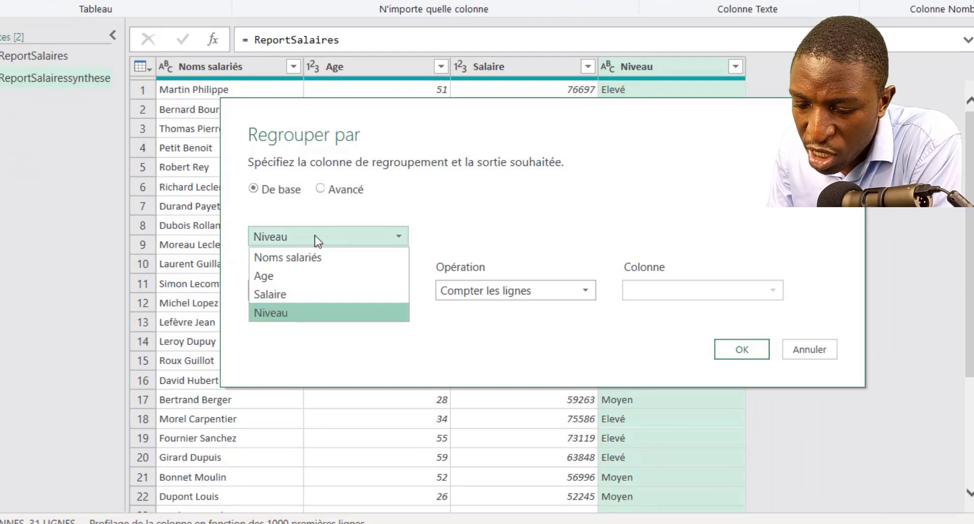
left_click(326, 236)
Name the aggregated column Regroupement, compute it as the Somme of the Salaire column, and apply the grouping
left_click_drag(315, 290, 240, 298)
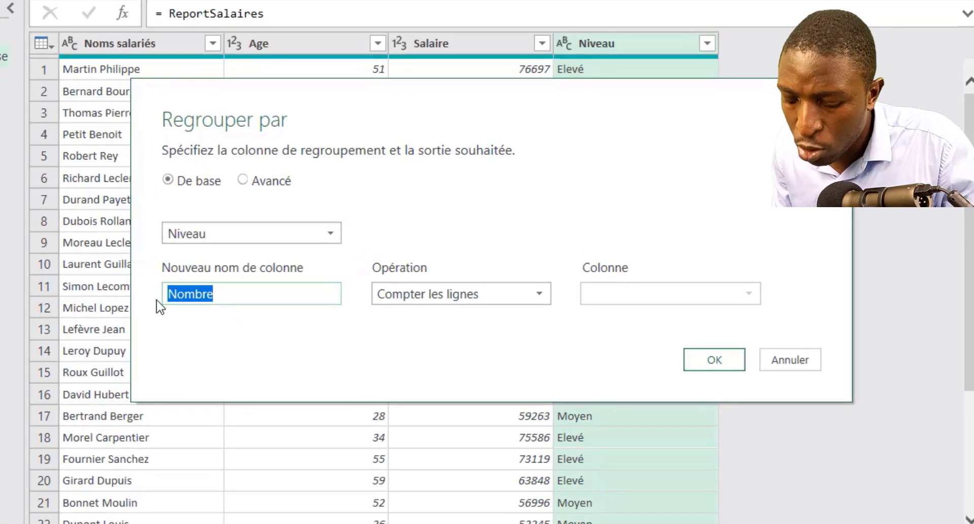
type("Regroupement")
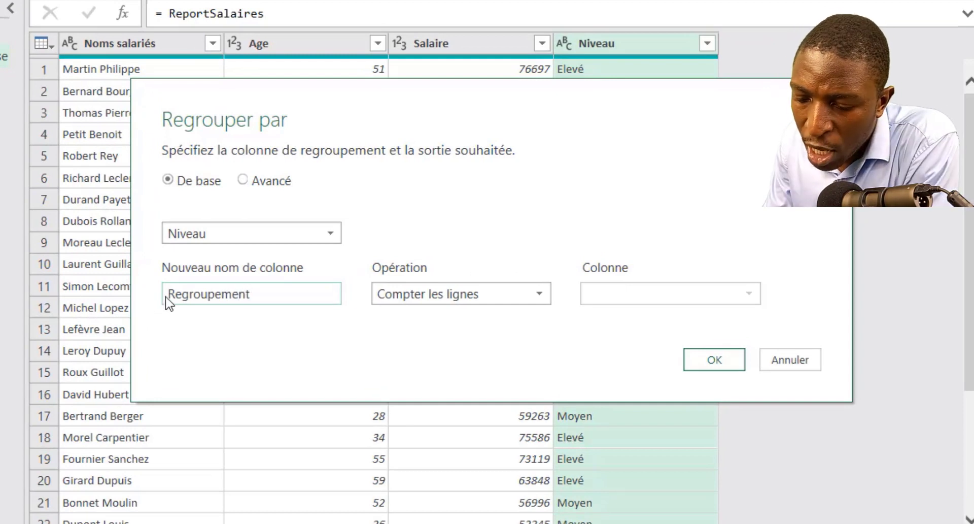
left_click(459, 300)
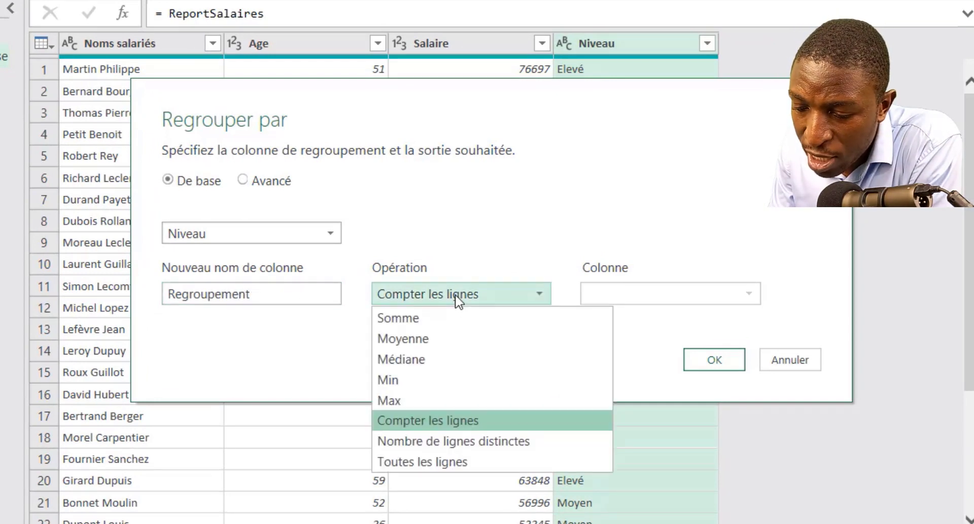
left_click(453, 320)
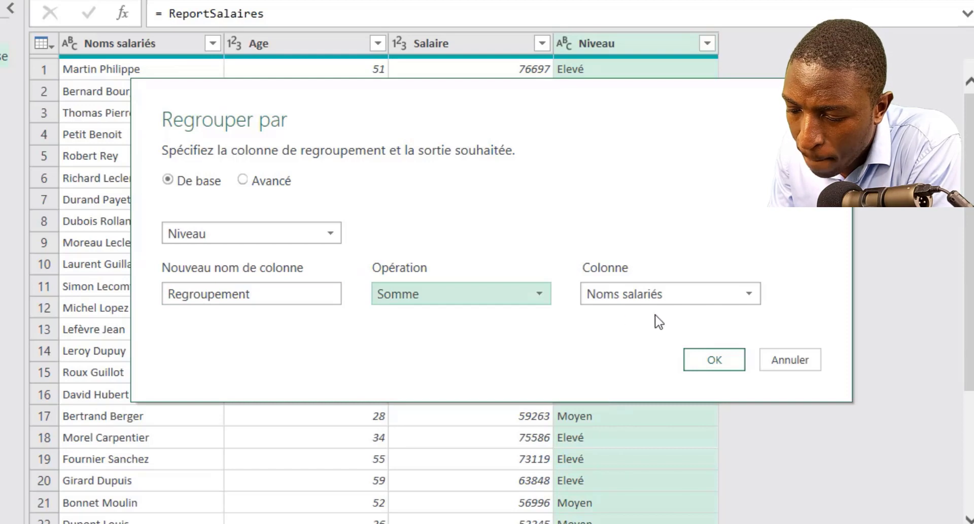
left_click(673, 295)
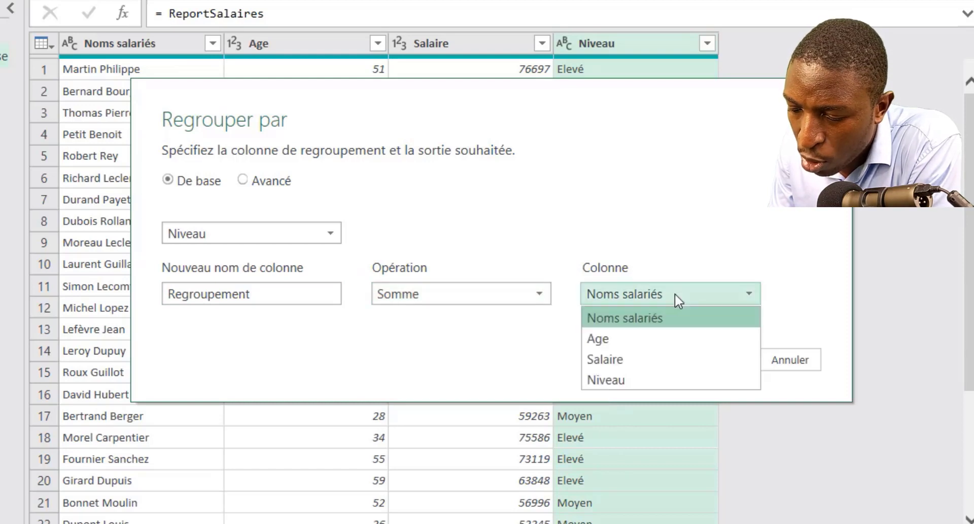
left_click(633, 362)
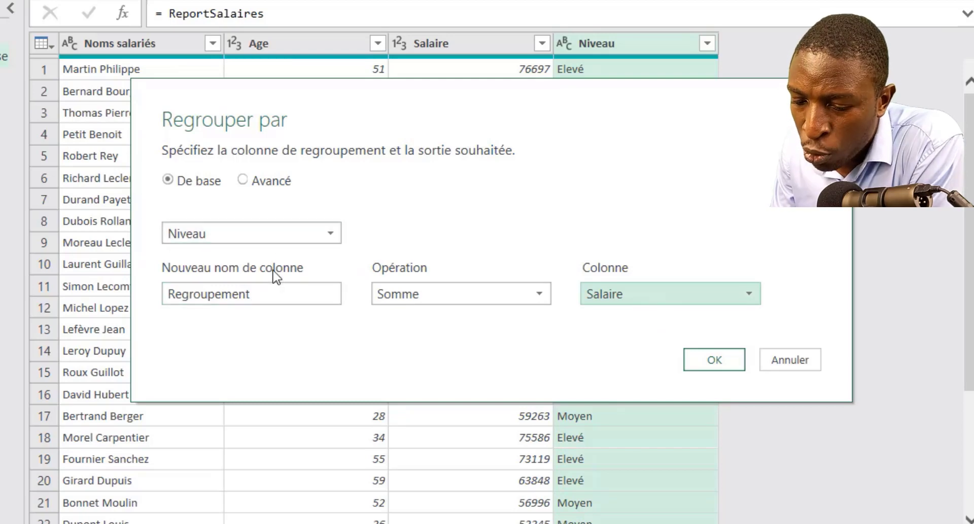
left_click(721, 363)
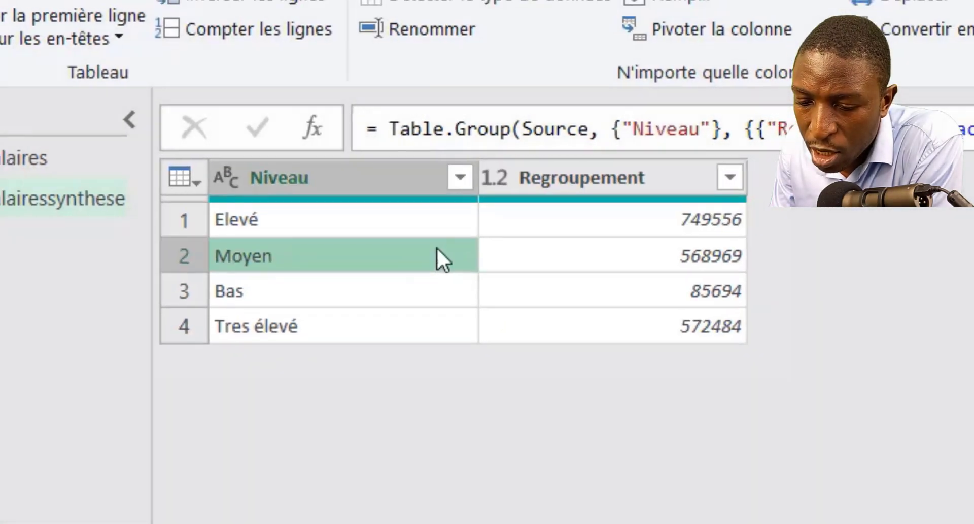
Examine the grouped salary sum for each Niveau category in the summary query
left_click(485, 256)
left_click(456, 290)
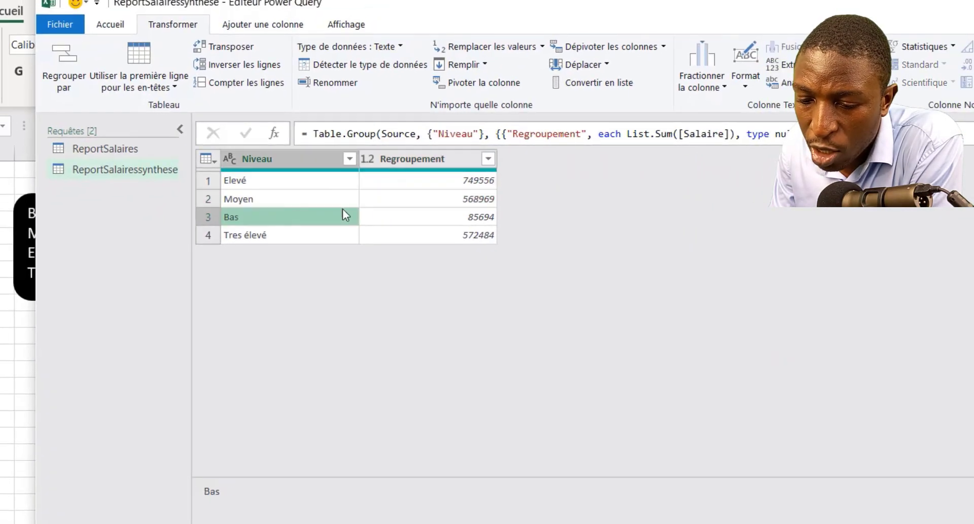
left_click(502, 290)
left_click(461, 326)
left_click(393, 235)
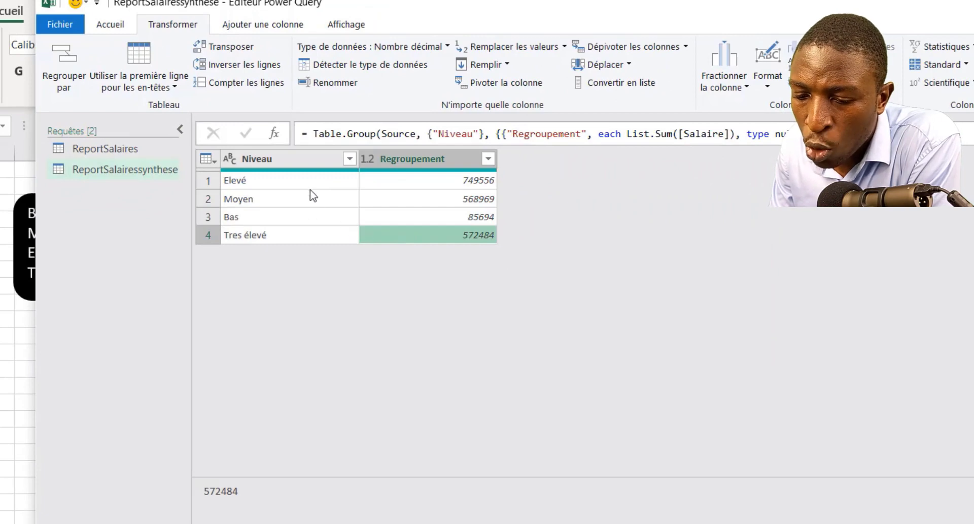
left_click(302, 162)
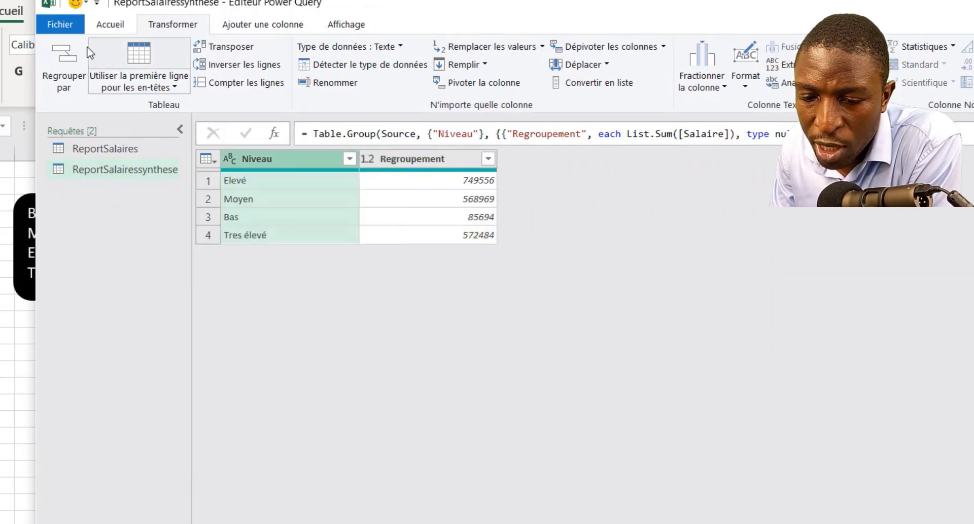
Load the ReportSalairessynthese query as a table into the existing worksheet, starting at cell O3 of Feuil1
left_click(65, 26)
left_click(128, 96)
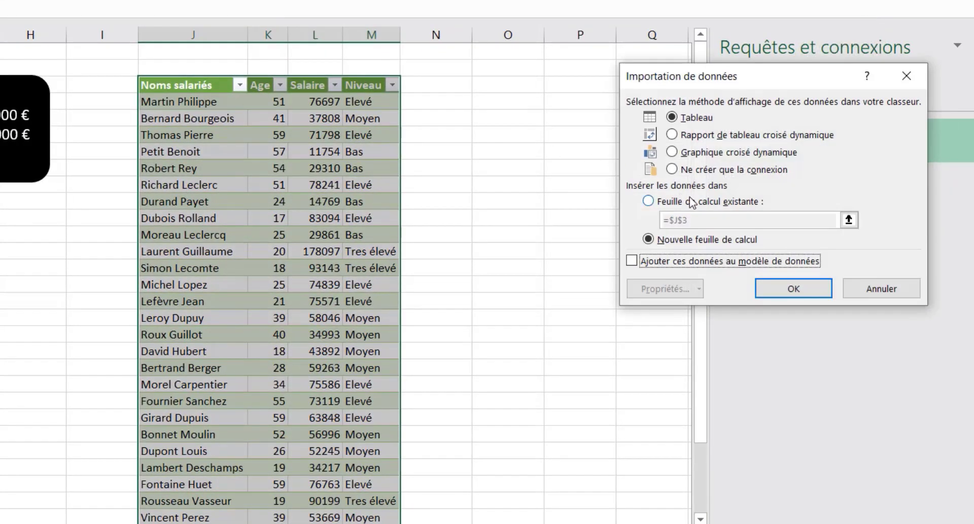
left_click(686, 203)
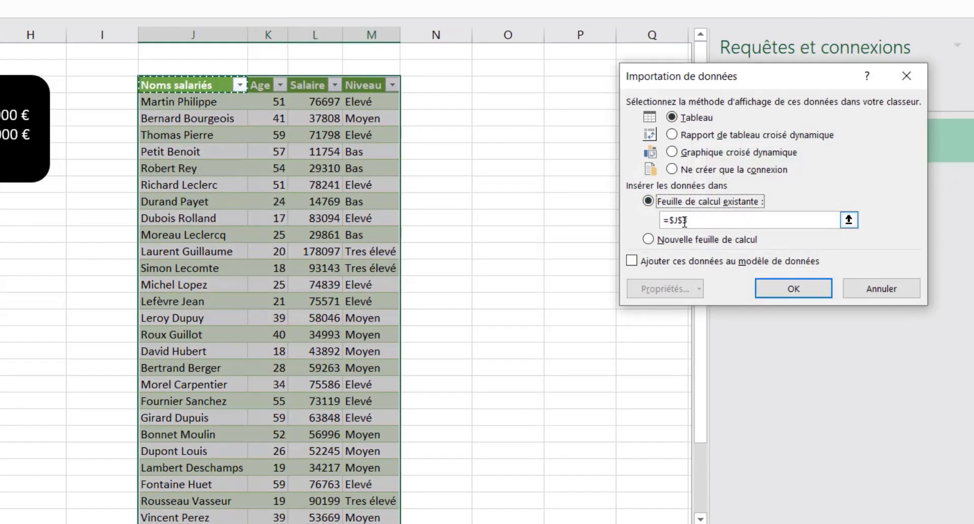
left_click(670, 220)
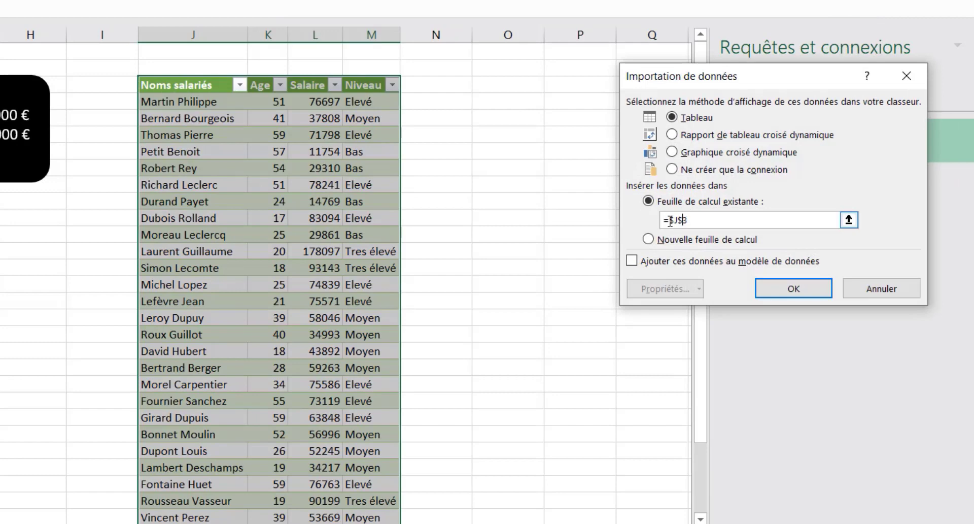
left_click(507, 88)
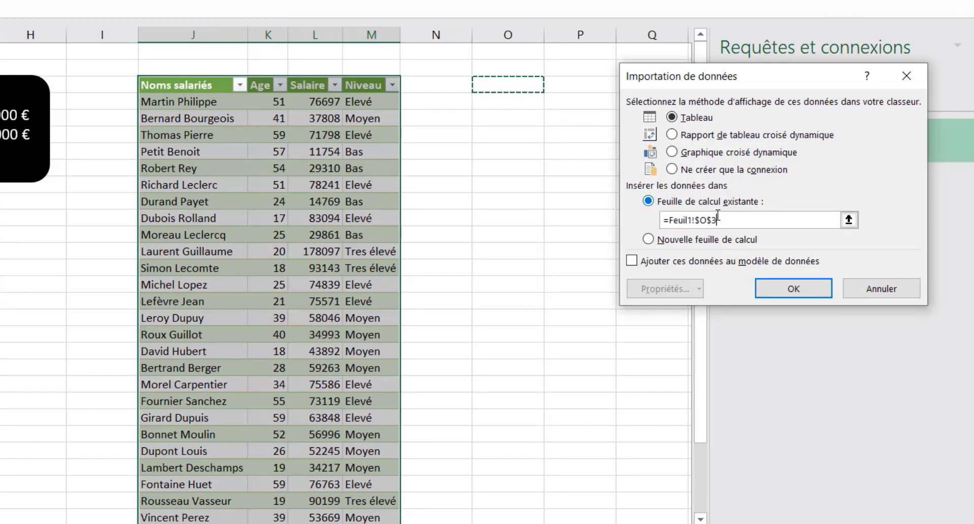
left_click(797, 297)
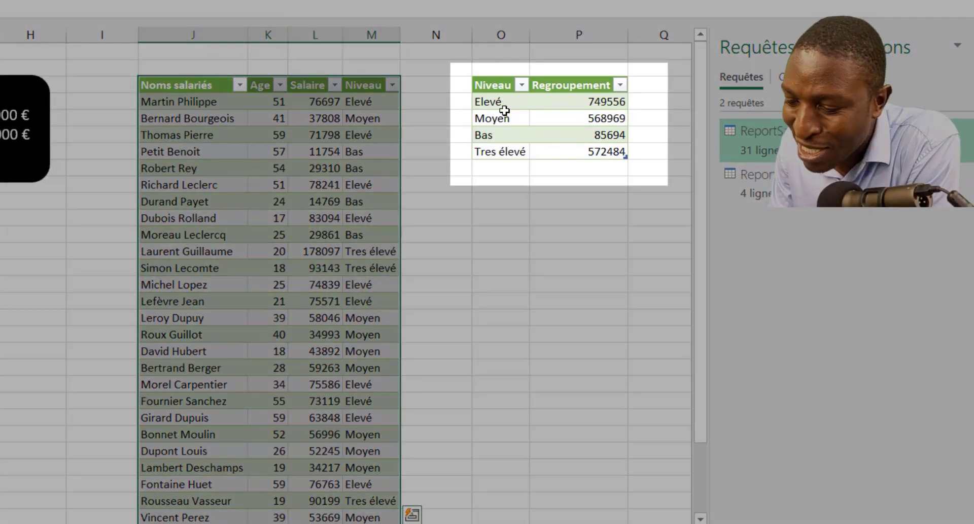
Set the first employee's salary in the source table, cell C4, to 90000
left_click_drag(500, 87, 500, 134)
left_click(424, 152)
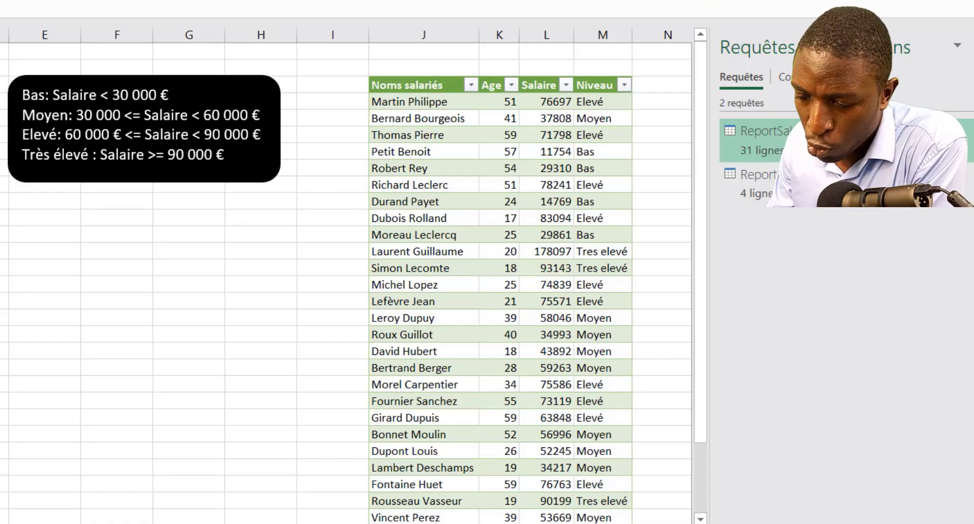
left_click(447, 104)
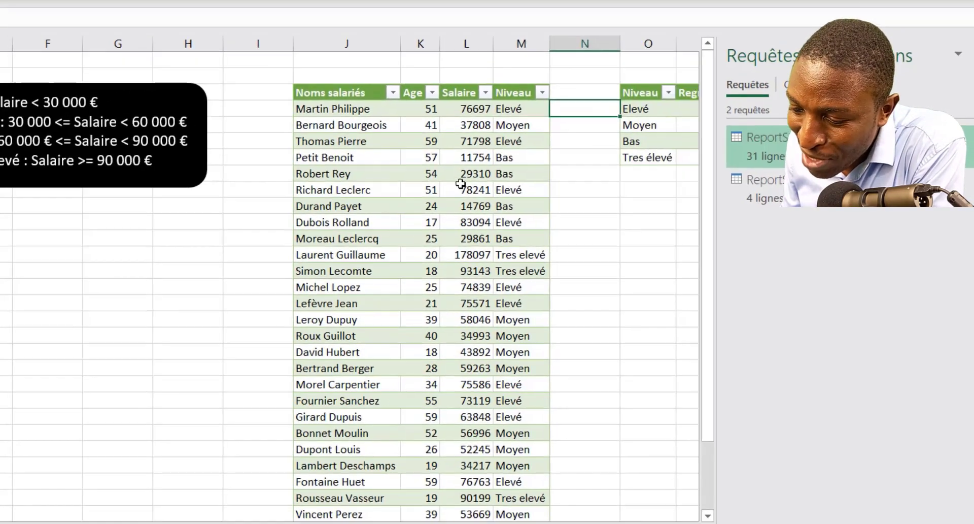
key("Left")
key("Home")
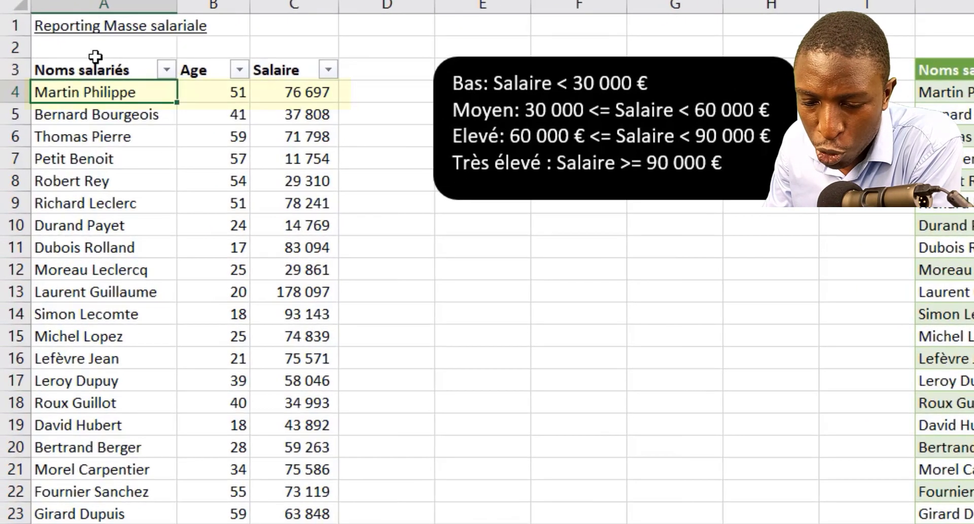
left_click(292, 91)
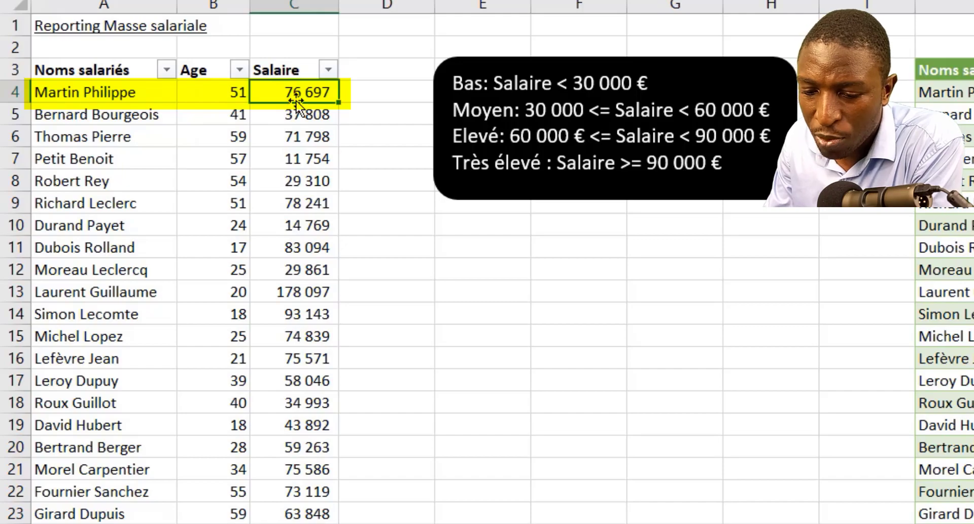
type("90000")
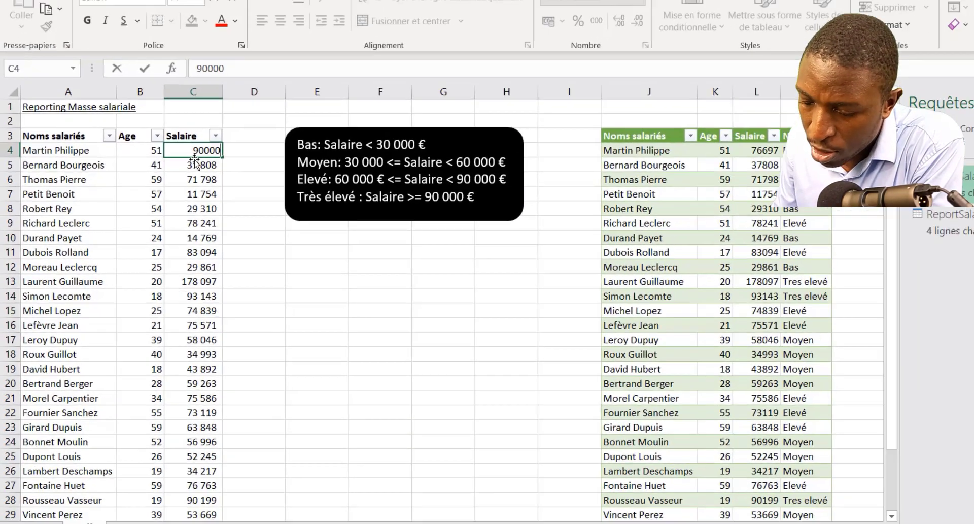
key("Return")
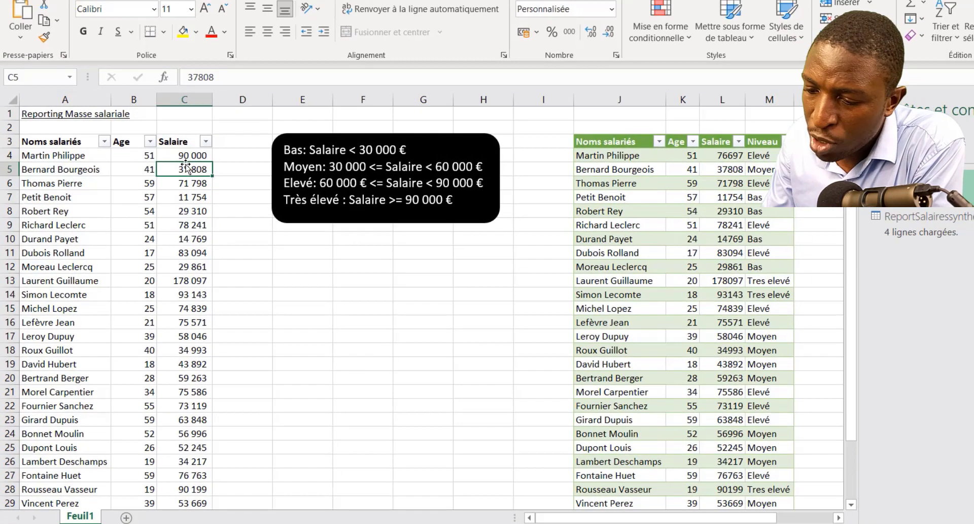
Refresh the loaded ReportSalaires table that starts at cell J3 with the changed source data
right_click(661, 202)
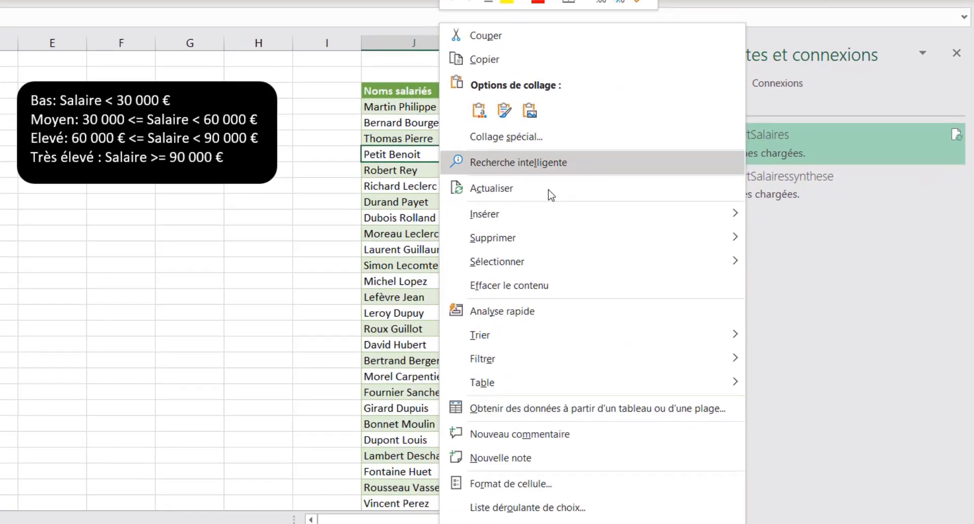
left_click(743, 234)
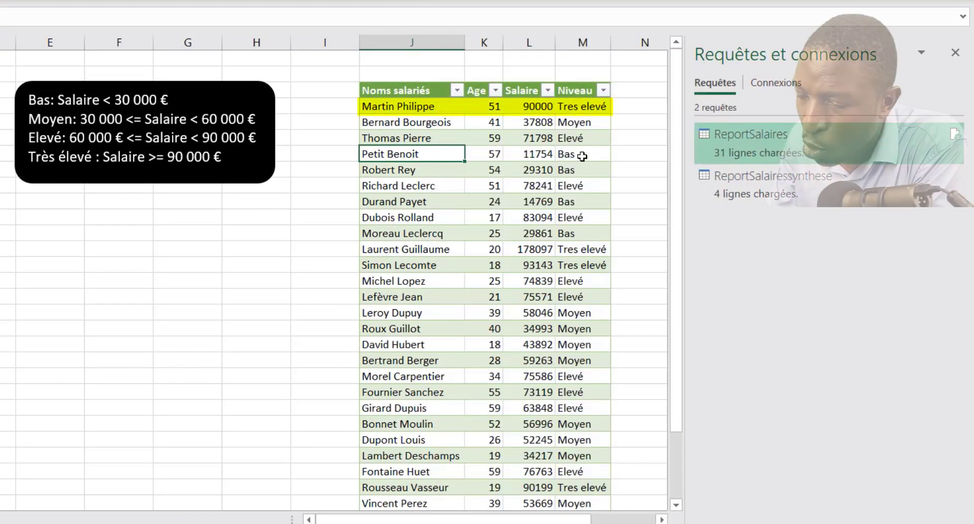